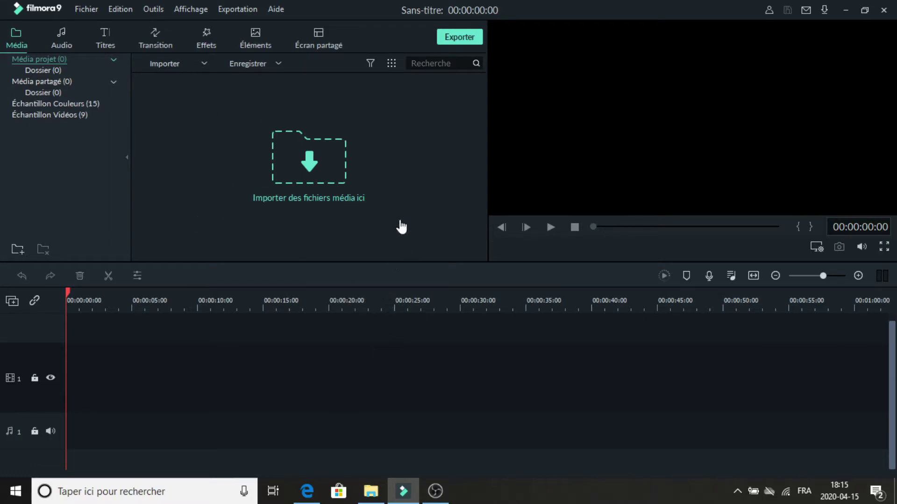
click(201, 65)
click(200, 82)
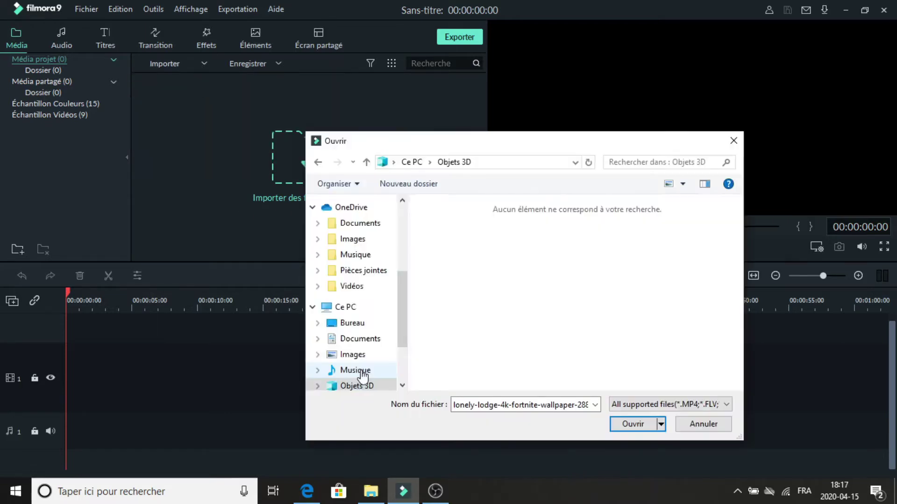
click(356, 370)
click(733, 140)
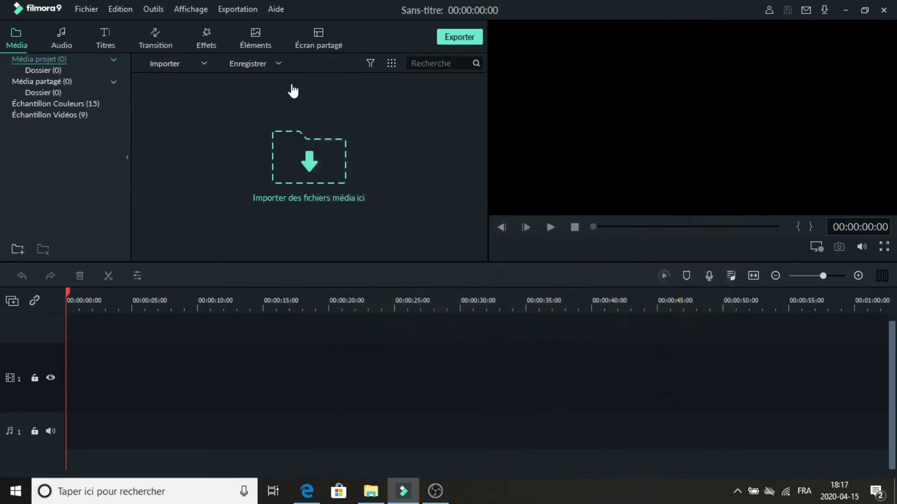
Step: Import the lonely-lodge-4k-fortnite-wallpaper background image from the Musique folder into the project media
click(195, 68)
click(198, 80)
scroll(598, 304, down, 3)
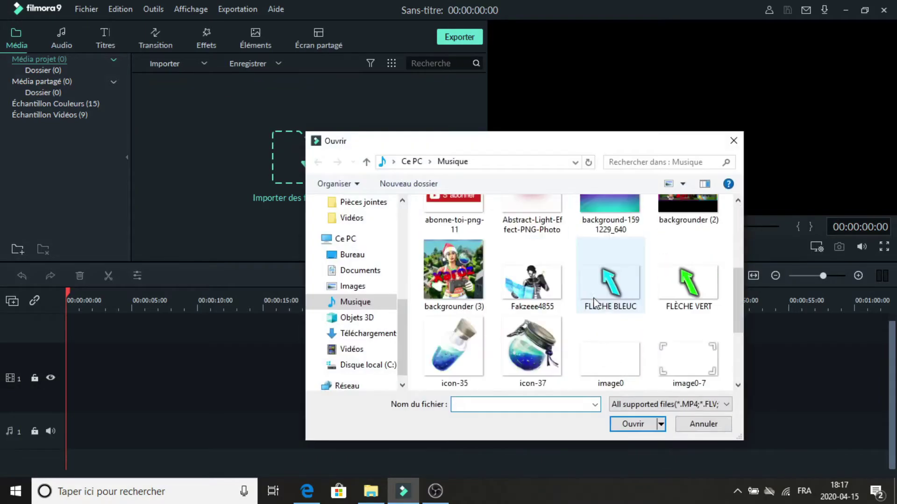
scroll(611, 306, down, 3)
double_click(456, 334)
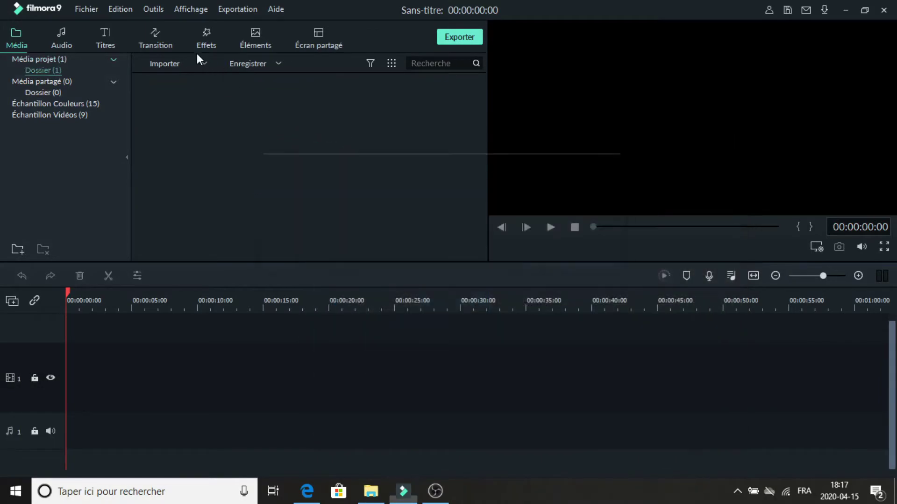
Step: Import the green-skinned character image IMG_20181220_170328 from the Musique folder into the project media
click(189, 68)
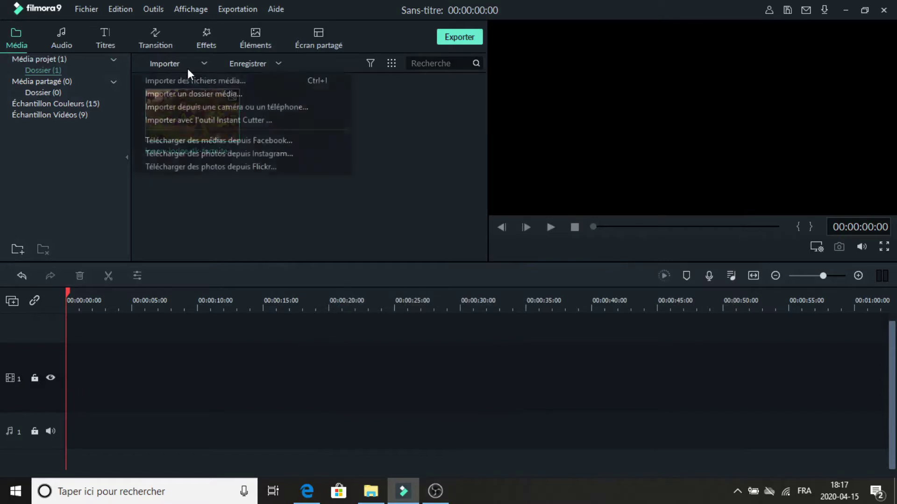
click(186, 84)
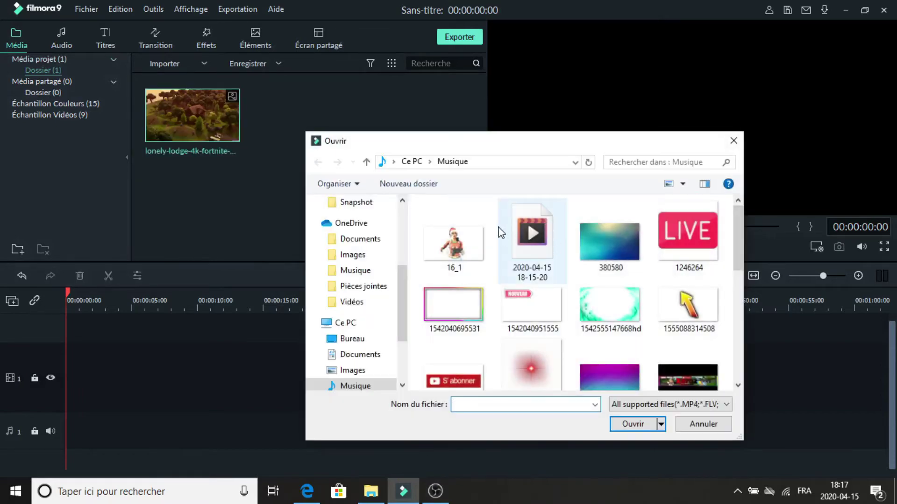
scroll(561, 243, down, 3)
scroll(602, 252, up, 3)
scroll(549, 243, down, 6)
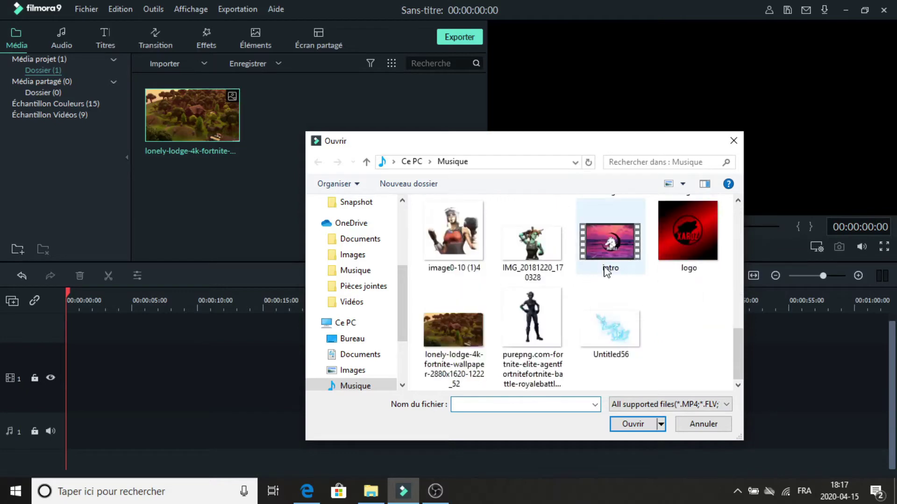
scroll(606, 272, up, 6)
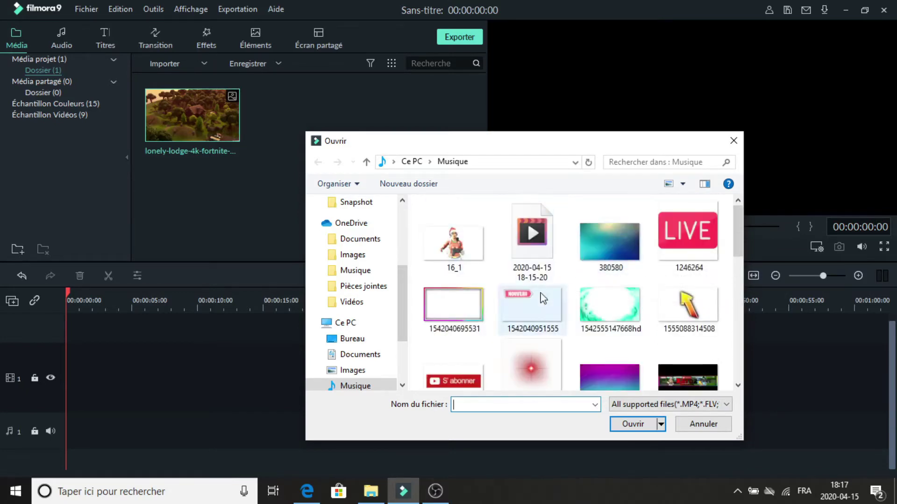
scroll(456, 316, down, 1)
scroll(434, 327, up, 1)
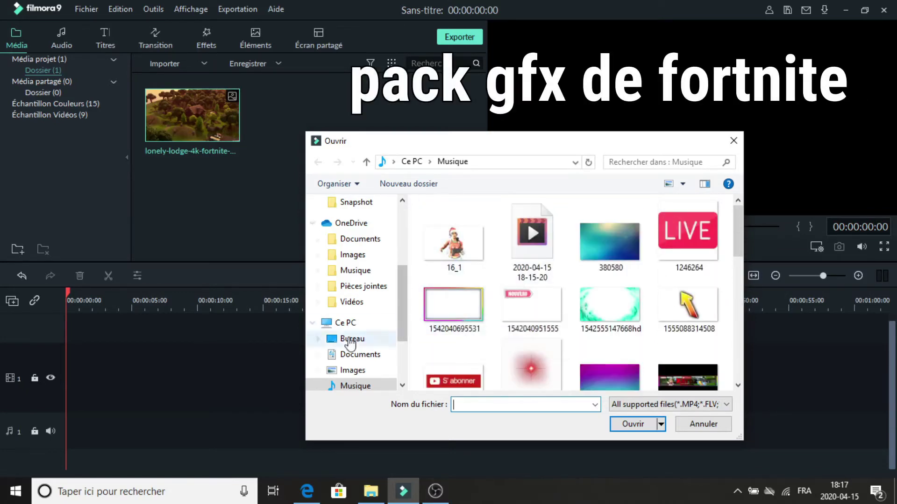
scroll(357, 327, down, 1)
scroll(616, 317, down, 3)
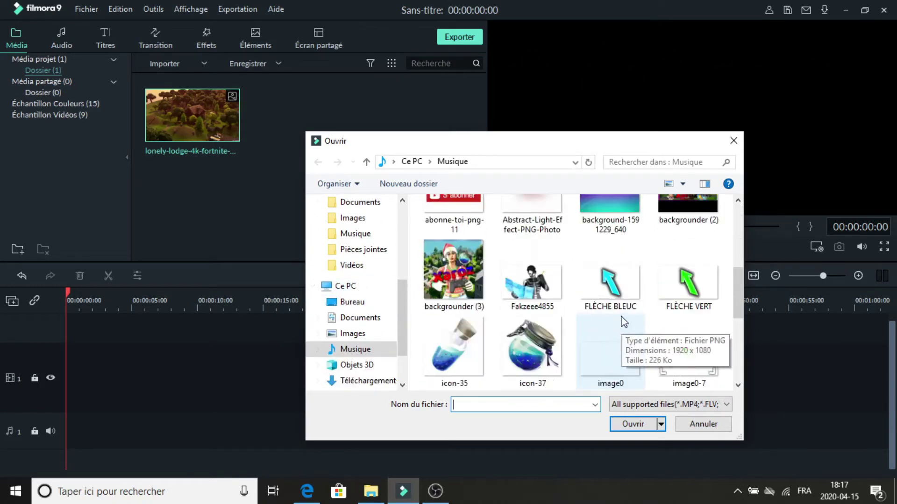
scroll(532, 280, up, 4)
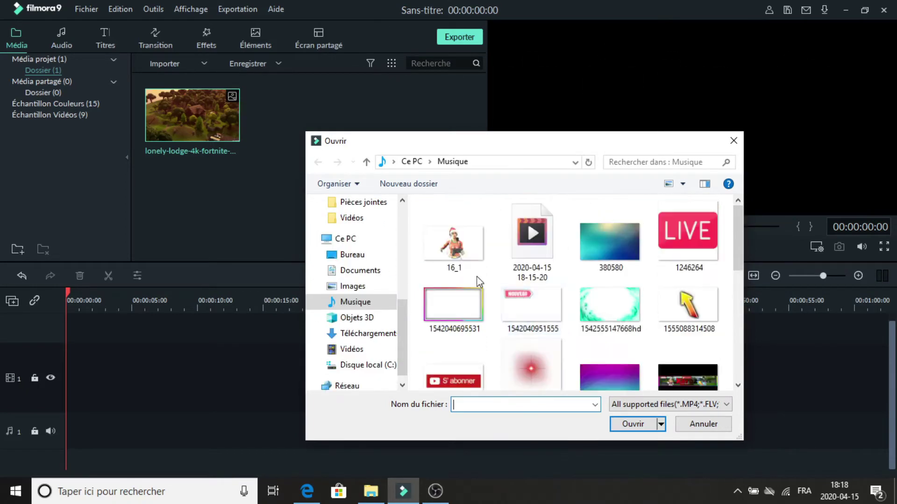
scroll(525, 296, down, 4)
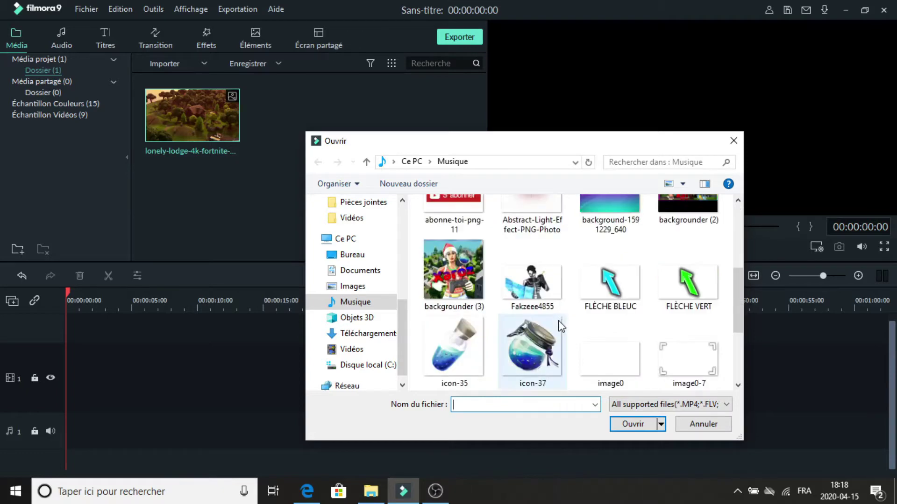
scroll(551, 332, down, 1)
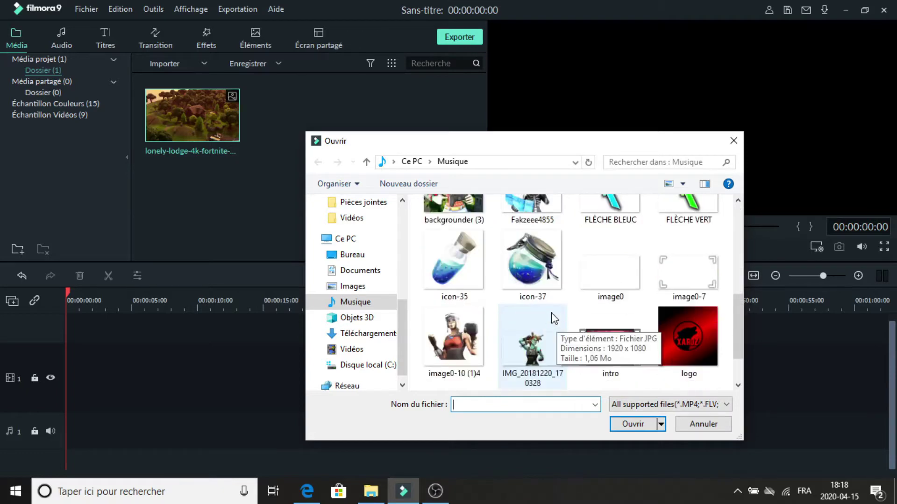
double_click(528, 344)
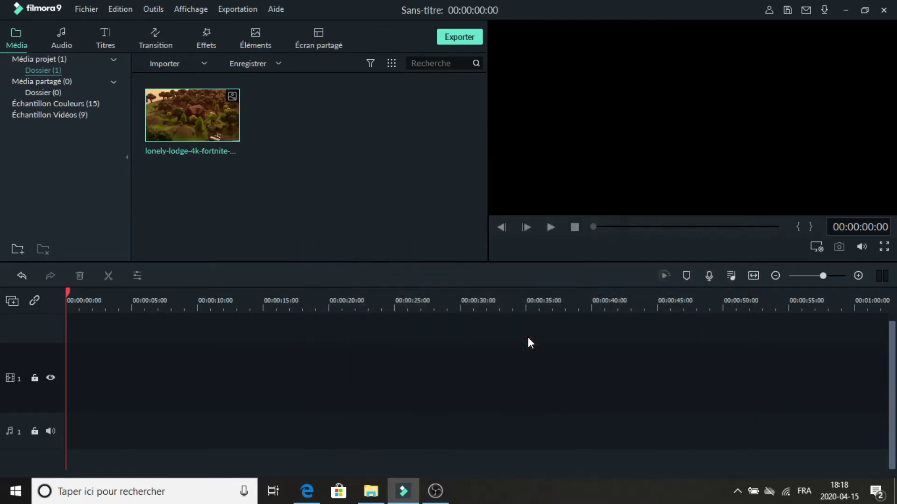
Step: Browse the Musique folder for more overlay images to import
click(164, 66)
click(172, 80)
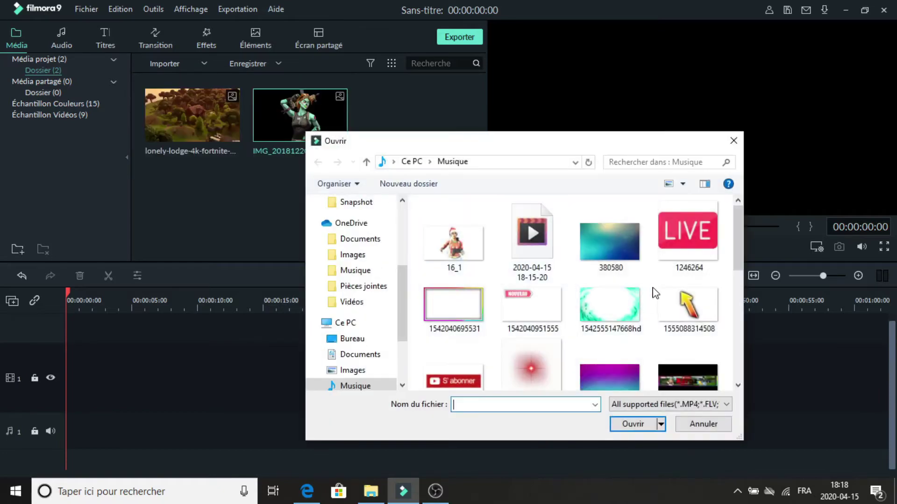
scroll(655, 293, down, 4)
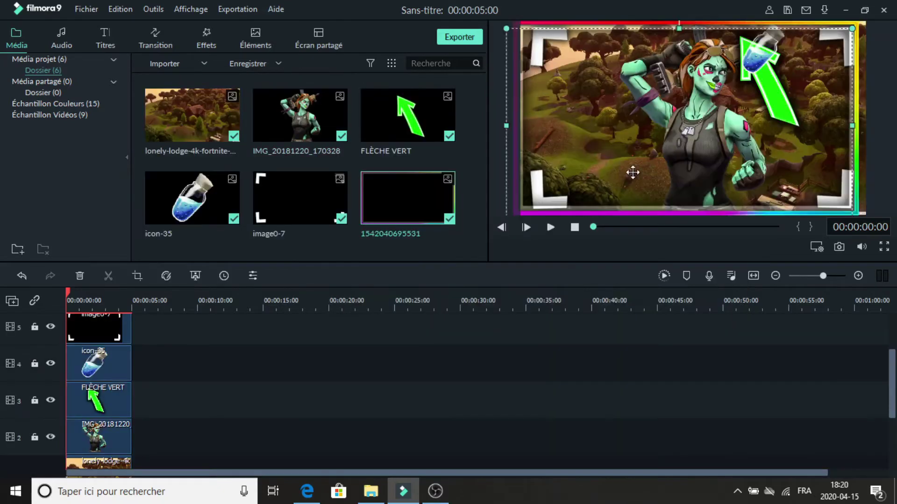
Step: Shift the rainbow frame and the white corner overlay image0-7 toward the lower left of the picture
drag(632, 174, 592, 281)
click(682, 157)
double_click(715, 164)
click(465, 248)
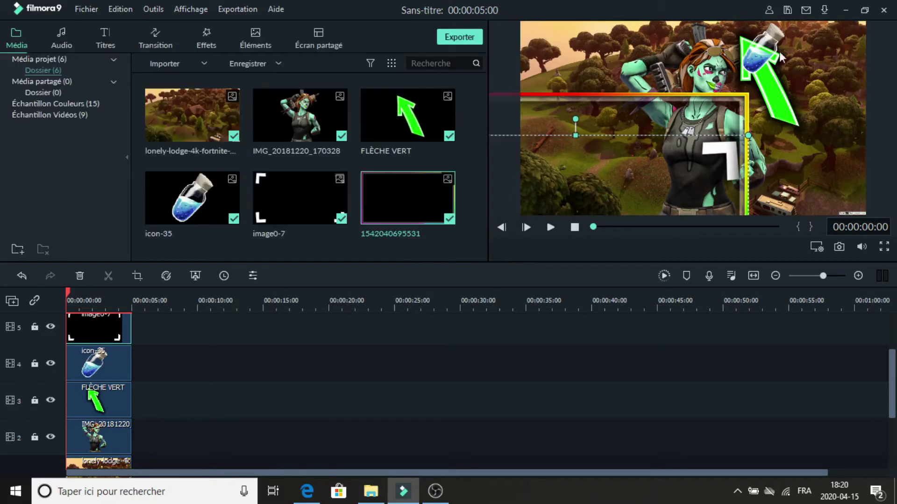
Step: Move the potion bottle to the picture's right side and the green arrow down to its lower edge beside it
click(774, 60)
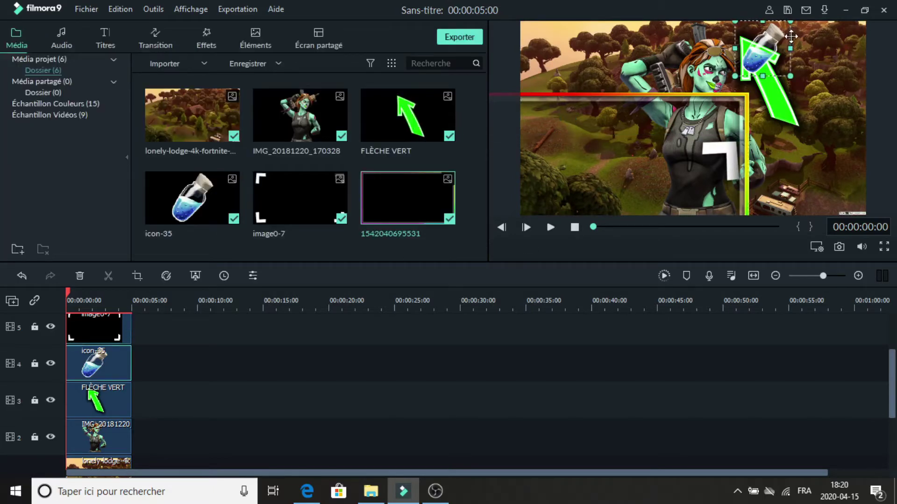
drag(791, 45, 856, 142)
click(767, 77)
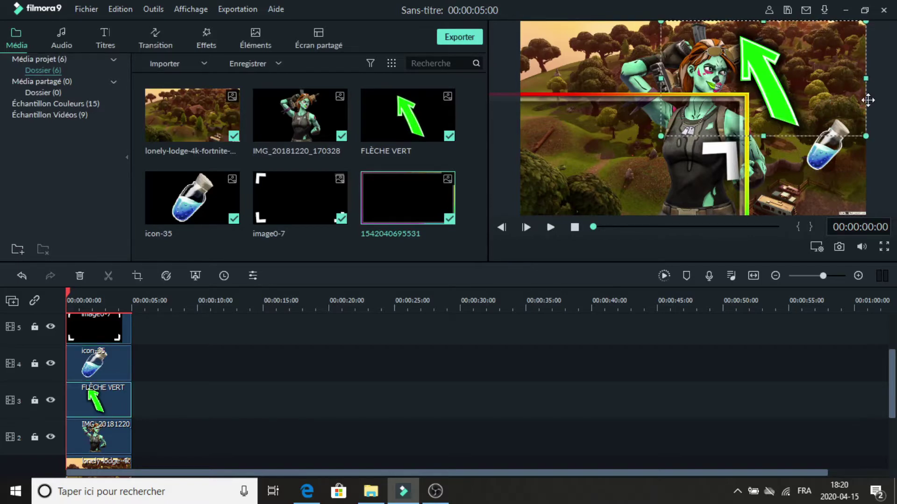
drag(859, 75, 868, 188)
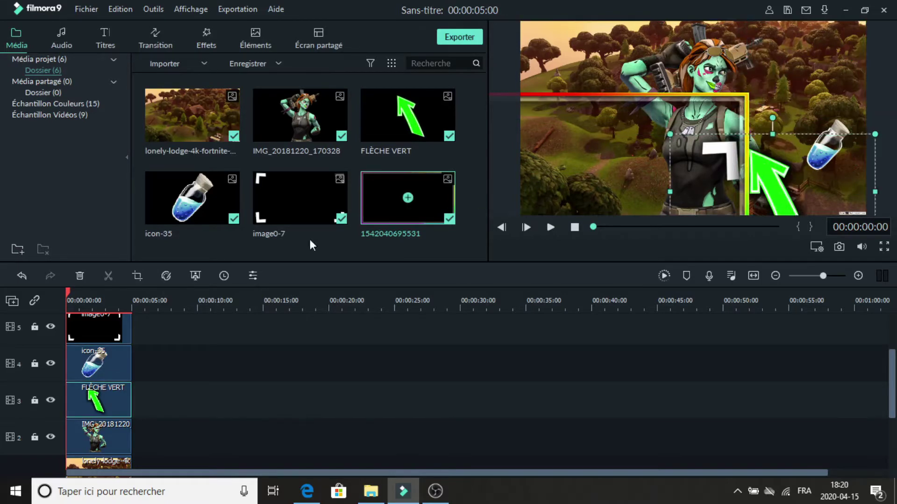
Step: Shrink the character image and place it in the lower-left corner of the picture
click(95, 443)
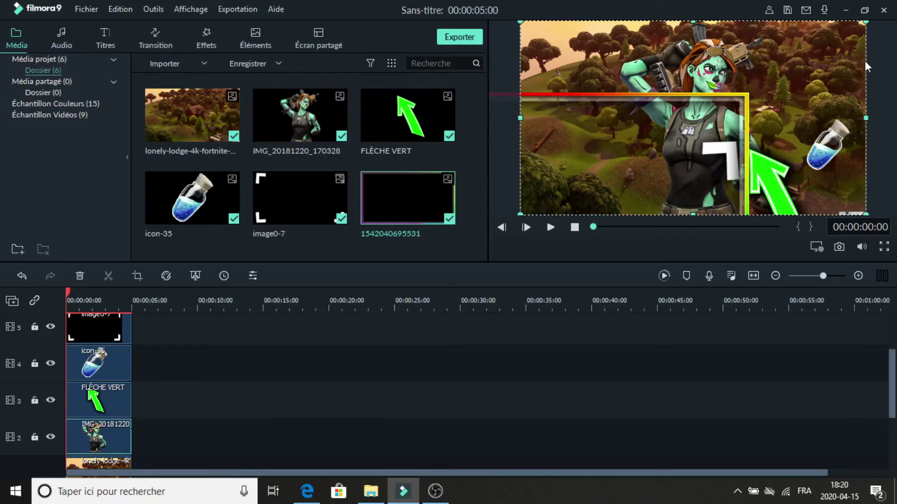
drag(865, 60, 693, 159)
scroll(155, 399, down, 2)
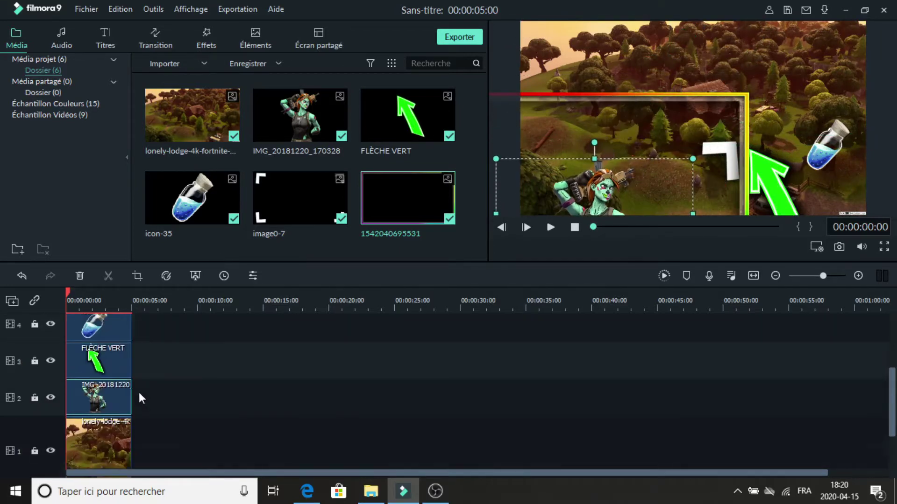
Step: Move the rainbow frame back so it lines up with the edges of the whole picture
scroll(113, 366, up, 3)
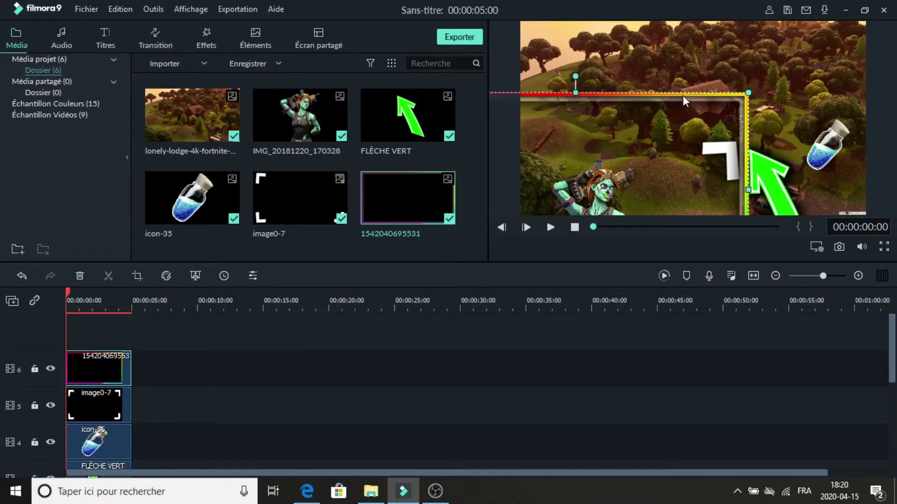
drag(682, 95, 821, 23)
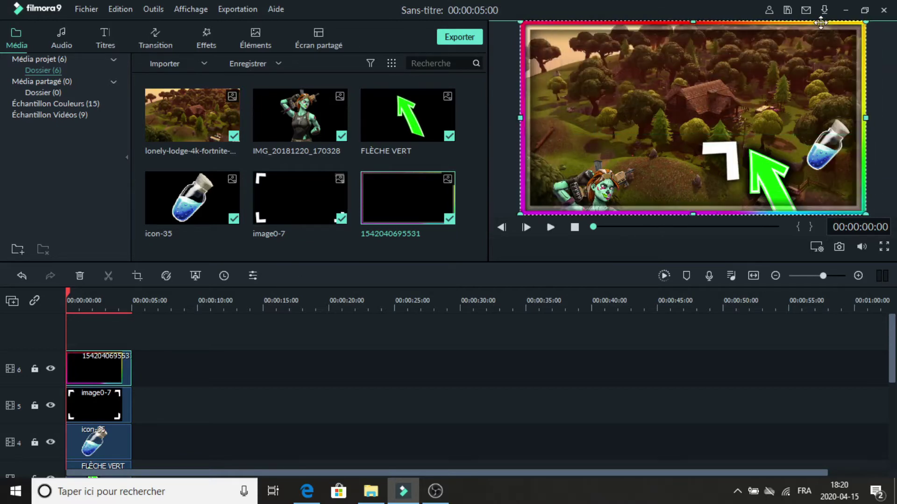
click(277, 379)
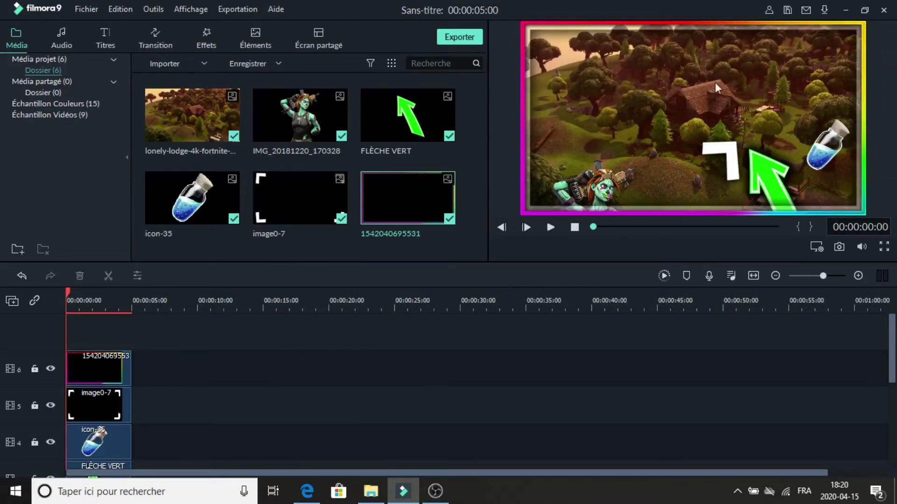
Step: Examine the stacking order of the image layers on the timeline tracks
scroll(218, 362, down, 3)
scroll(199, 356, up, 2)
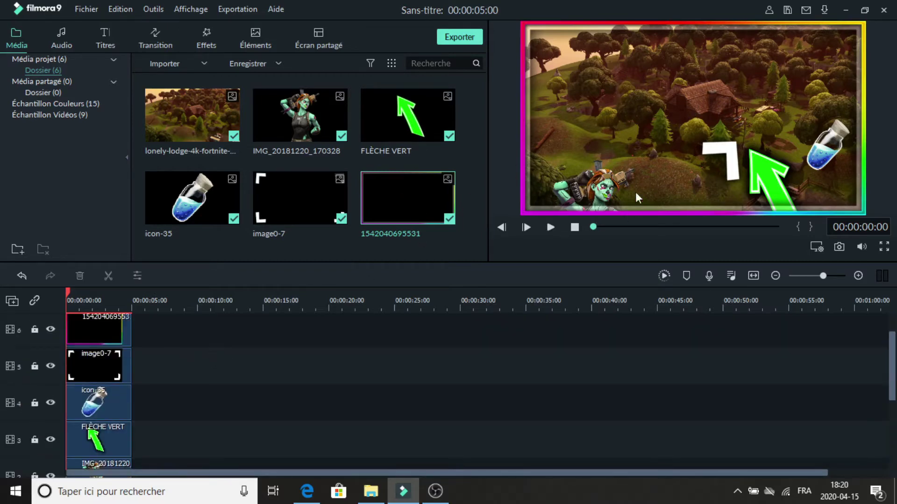
scroll(192, 340, down, 2)
scroll(175, 341, up, 2)
scroll(141, 340, down, 1)
scroll(153, 332, up, 1)
scroll(131, 348, down, 2)
scroll(139, 401, up, 3)
Step: Try to move the rainbow frame clip from track 6 down to the lower tracks
click(111, 397)
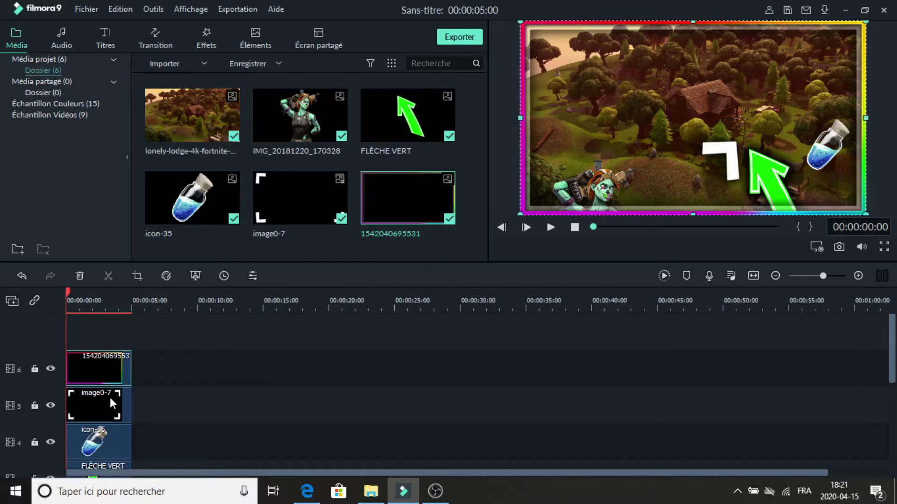
click(119, 355)
scroll(178, 330, down, 1)
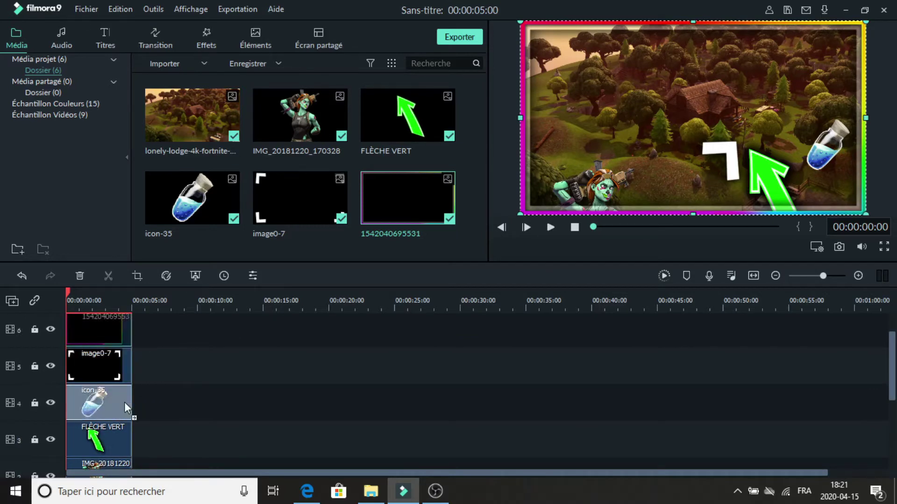
scroll(113, 450, down, 2)
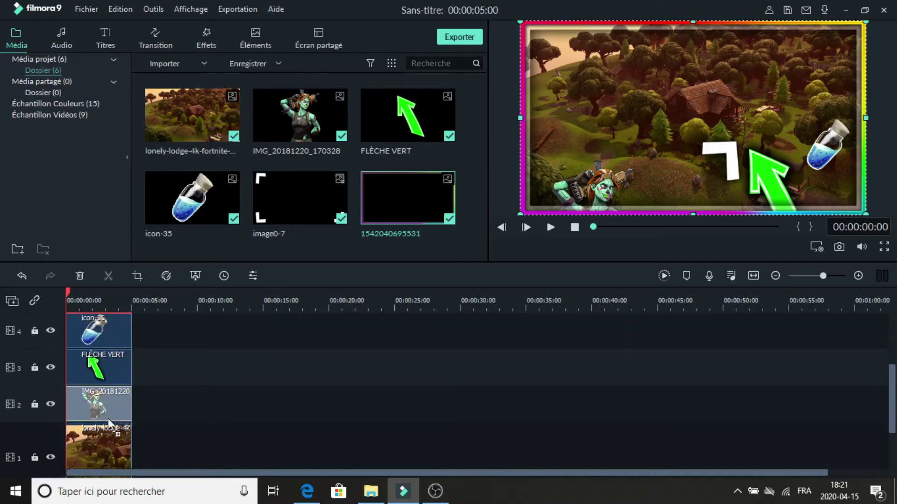
scroll(117, 327, up, 2)
scroll(108, 382, down, 2)
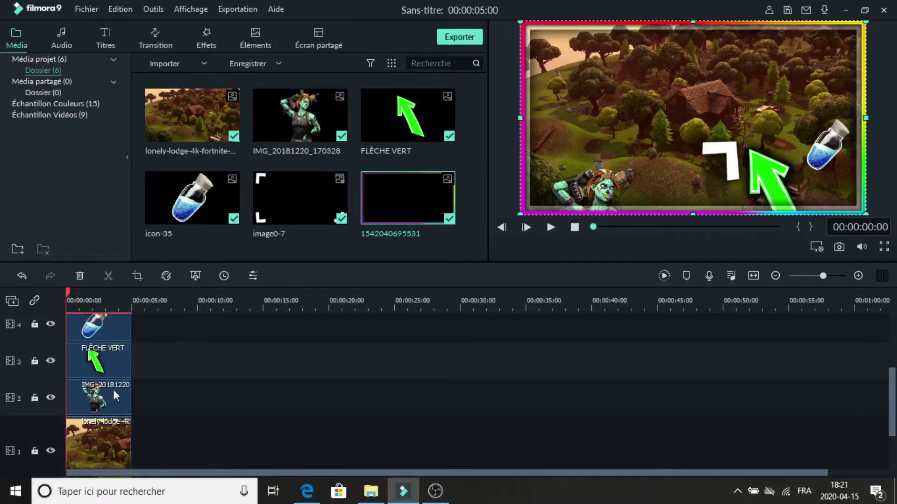
Step: Reorder the clips with the rainbow frame on track 2, image0-7 on track 3, FLÈCHE VERT on track 5 and the character on track 6
drag(116, 400, 170, 401)
scroll(99, 357, up, 2)
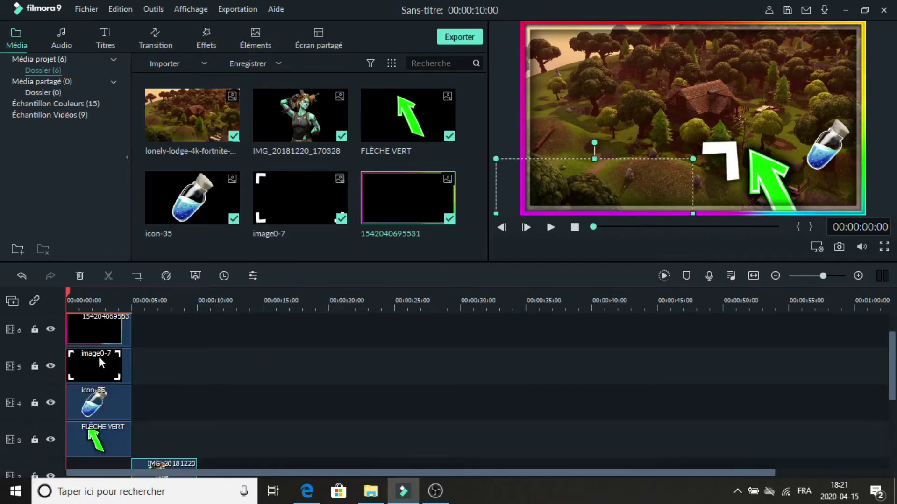
click(99, 435)
drag(99, 453, 100, 451)
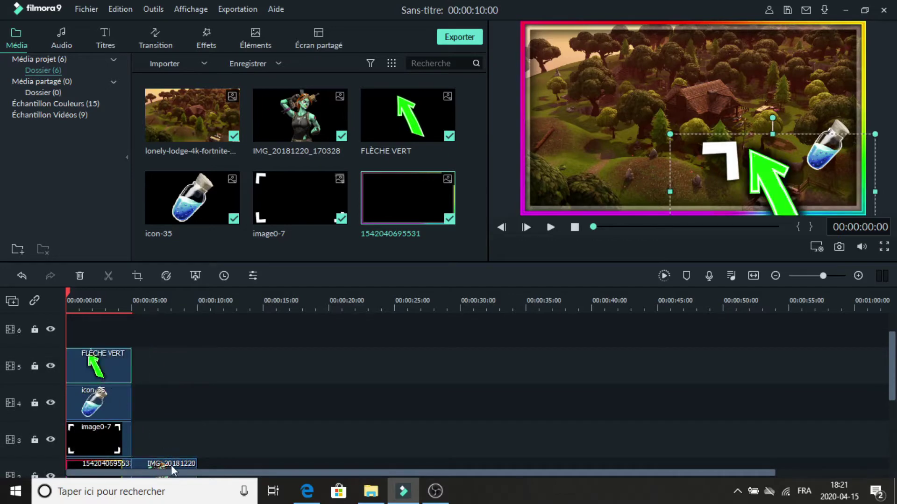
drag(171, 465, 95, 328)
click(182, 380)
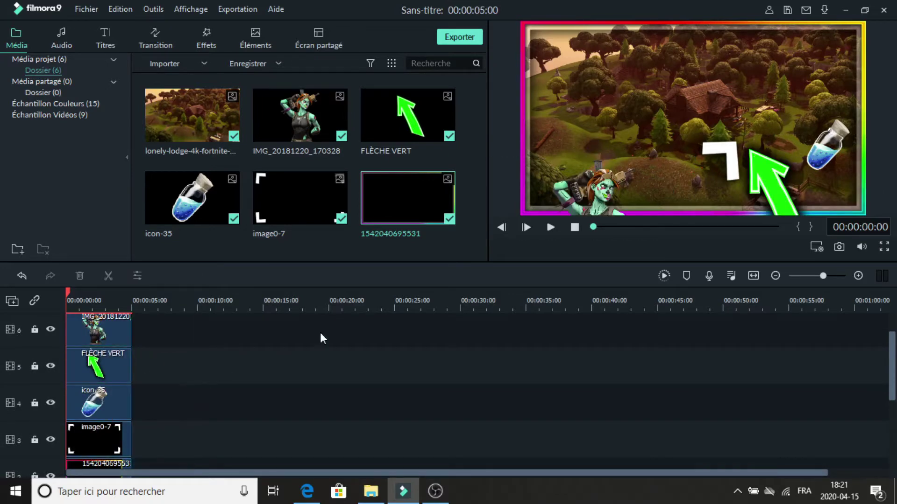
Step: Move the character up along the picture's left side so its upper body fits inside the frame
scroll(320, 333, down, 4)
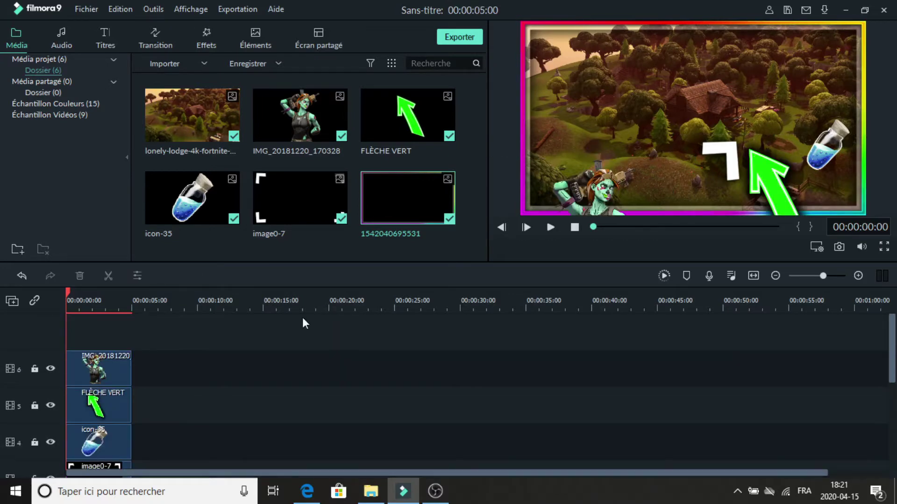
click(596, 196)
drag(570, 157, 564, 97)
click(253, 421)
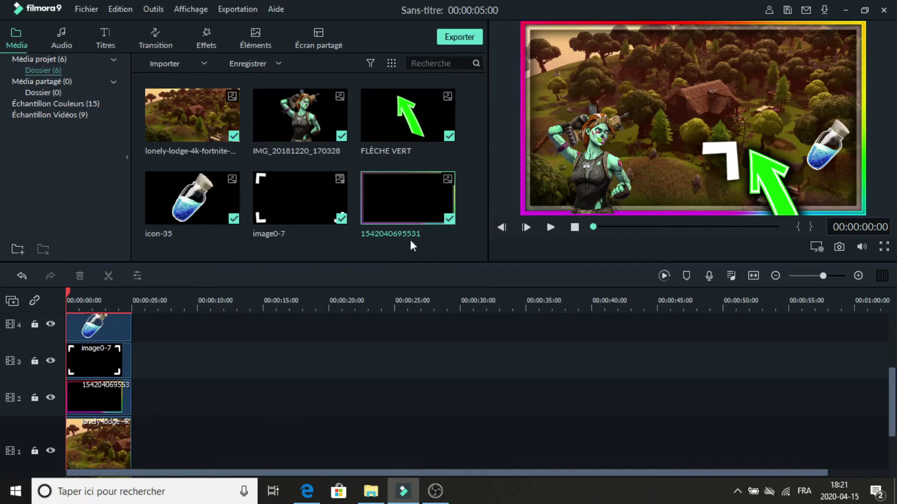
Step: Stretch the white corner-bracket image (image0-7) over the whole picture so its four corners sit inside the rainbow frame
scroll(127, 413, up, 2)
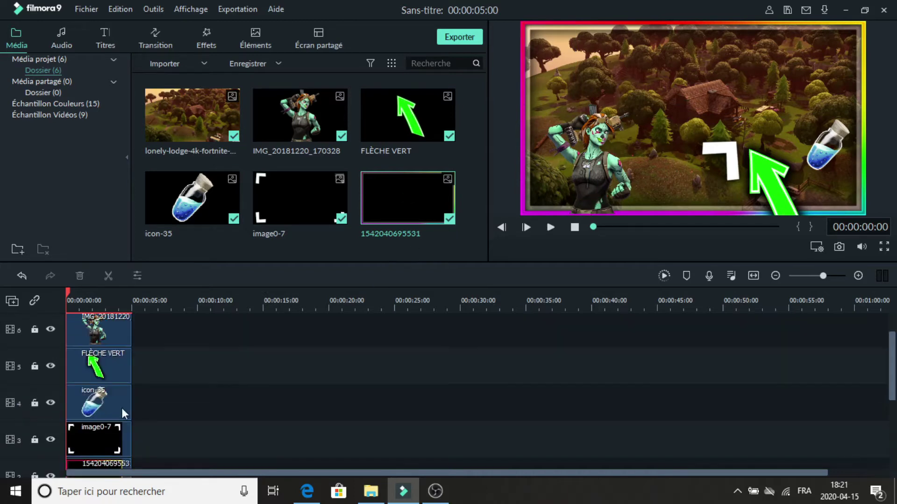
scroll(214, 368, up, 1)
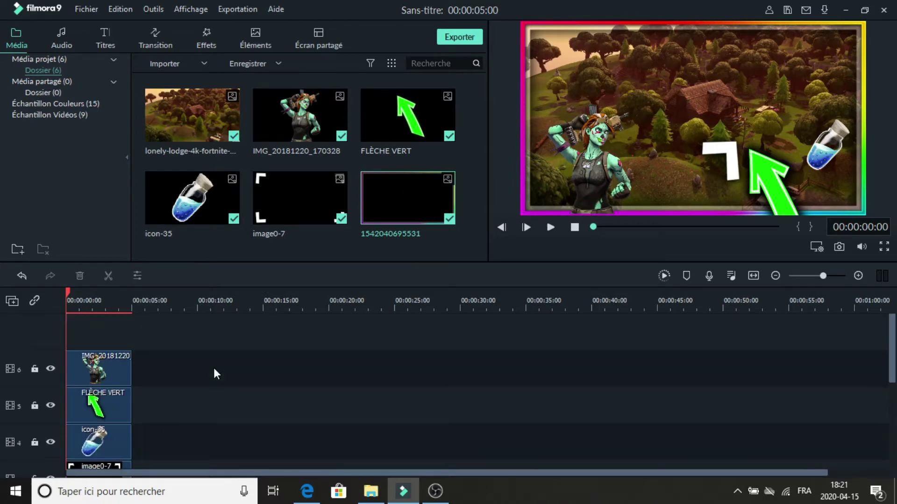
scroll(214, 368, down, 3)
click(106, 372)
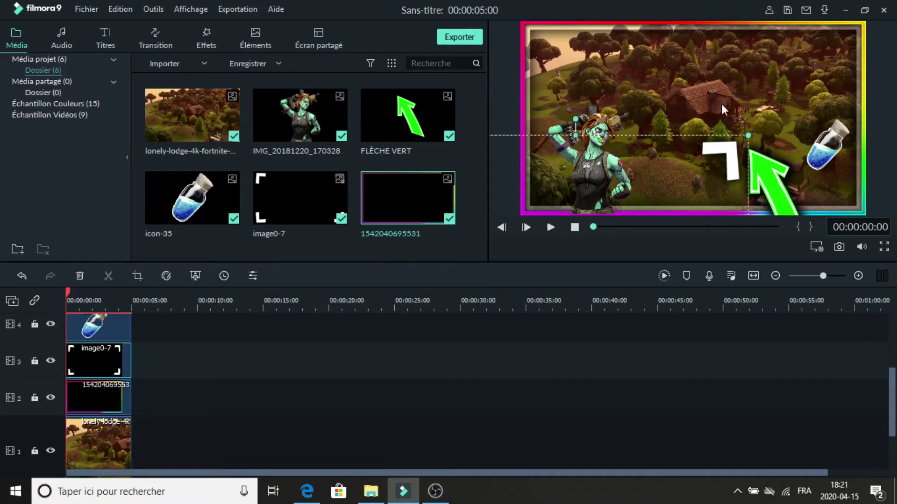
drag(715, 110, 769, 26)
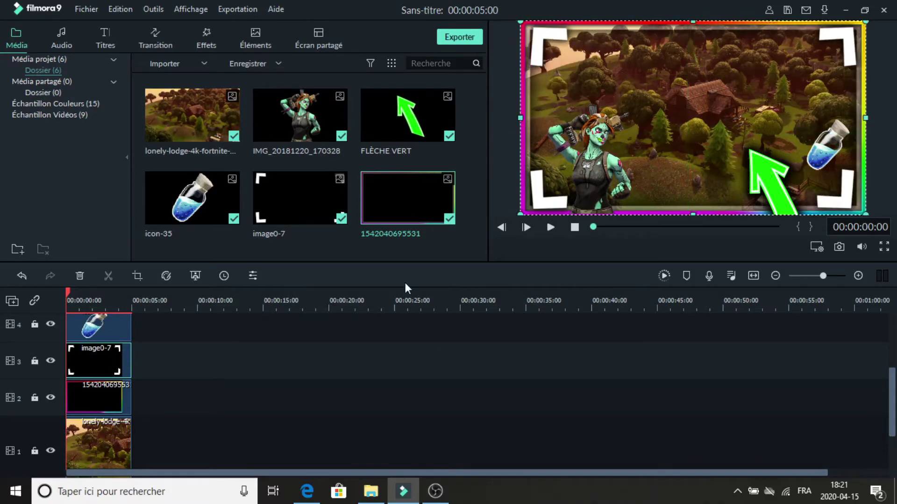
click(398, 307)
drag(400, 292, 57, 295)
click(239, 383)
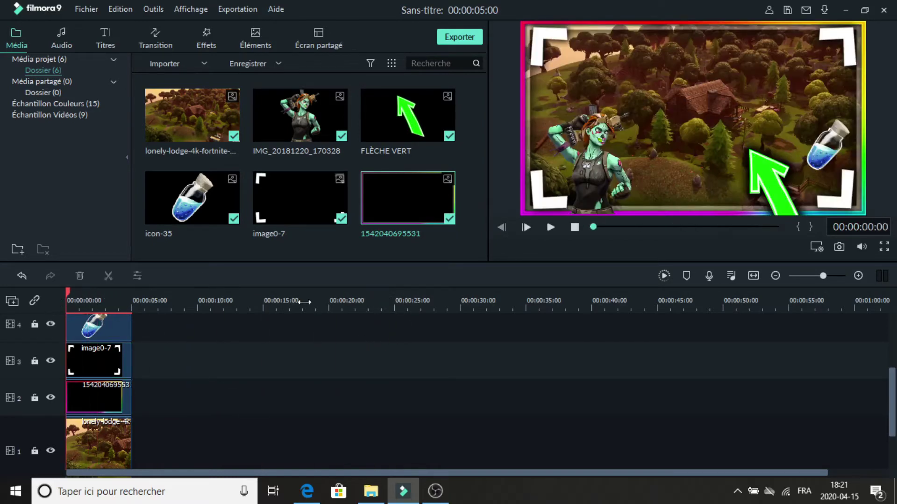
Step: Enlarge the character to nearly the full picture height, tilt it slightly clockwise and place it along the picture's left side
scroll(119, 354, up, 2)
click(106, 336)
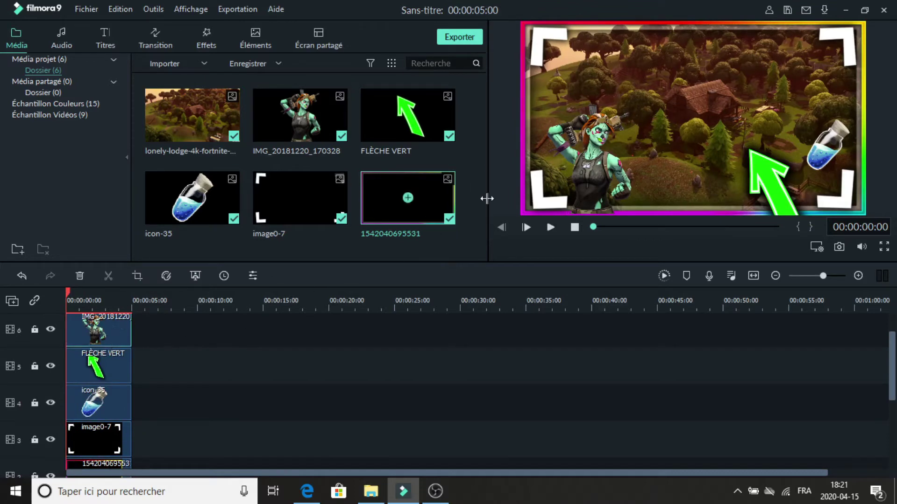
click(613, 142)
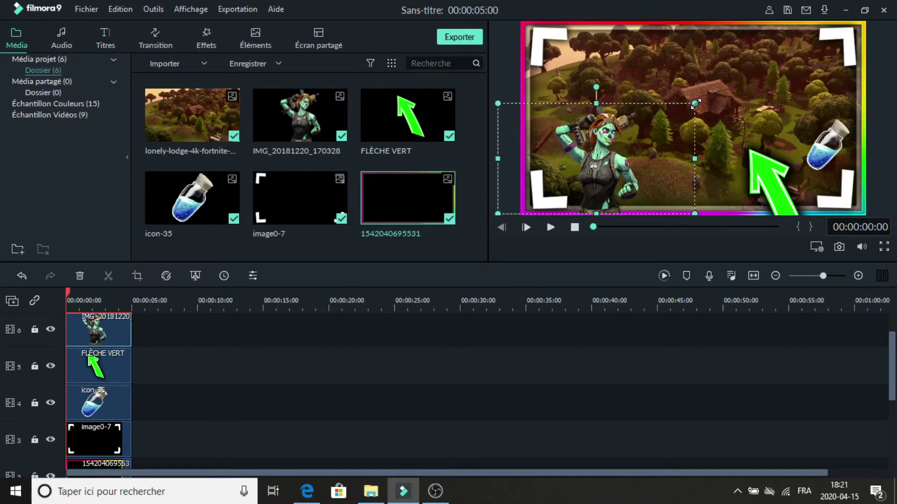
drag(695, 102, 809, 47)
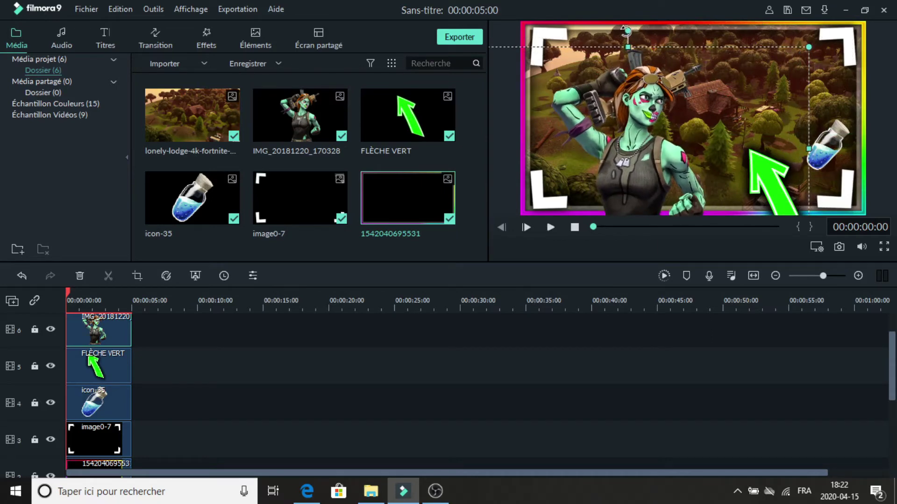
drag(635, 31, 640, 31)
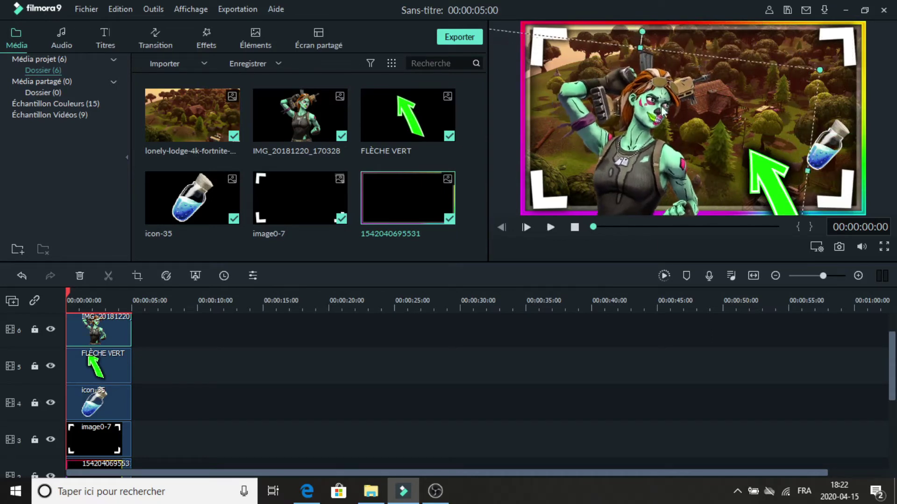
drag(657, 101, 627, 84)
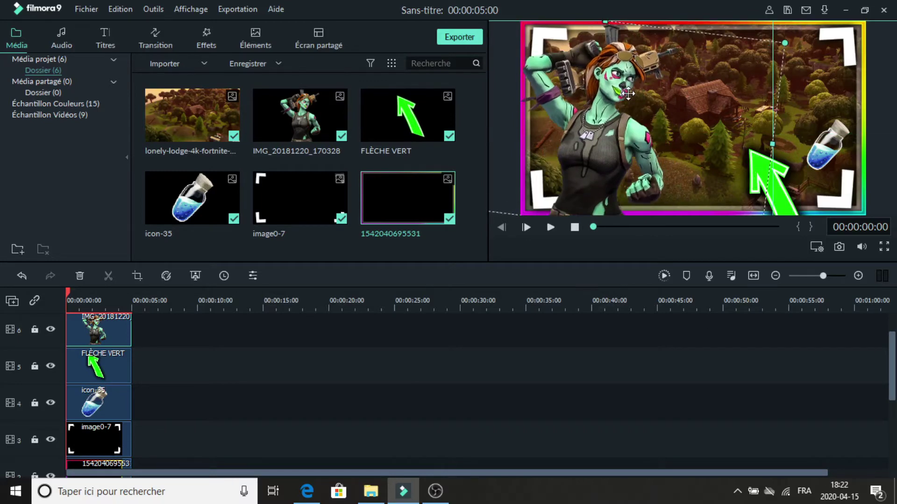
click(545, 386)
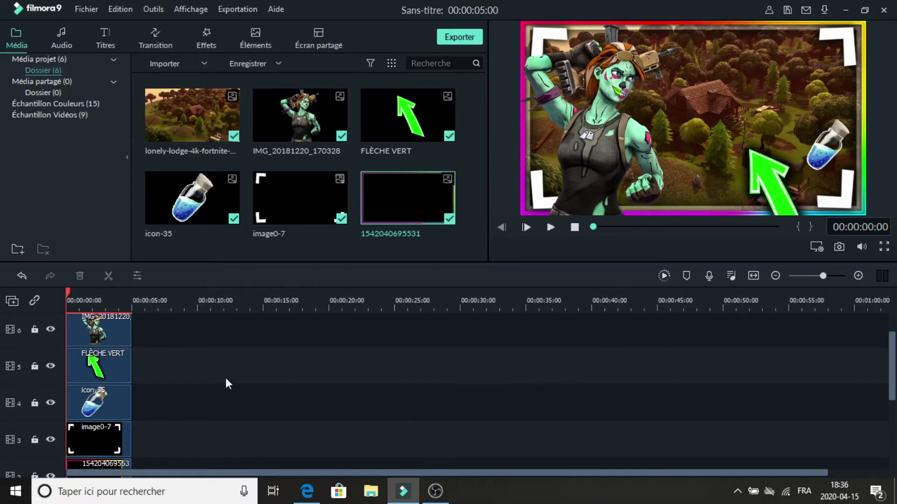
Step: Nudge the character slightly to the right, away from the rainbow frame's left edge
scroll(227, 378, up, 1)
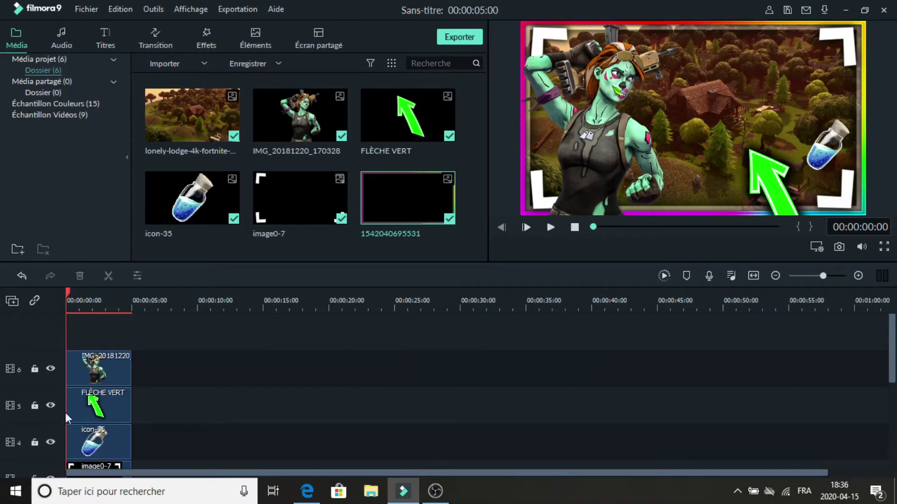
click(651, 103)
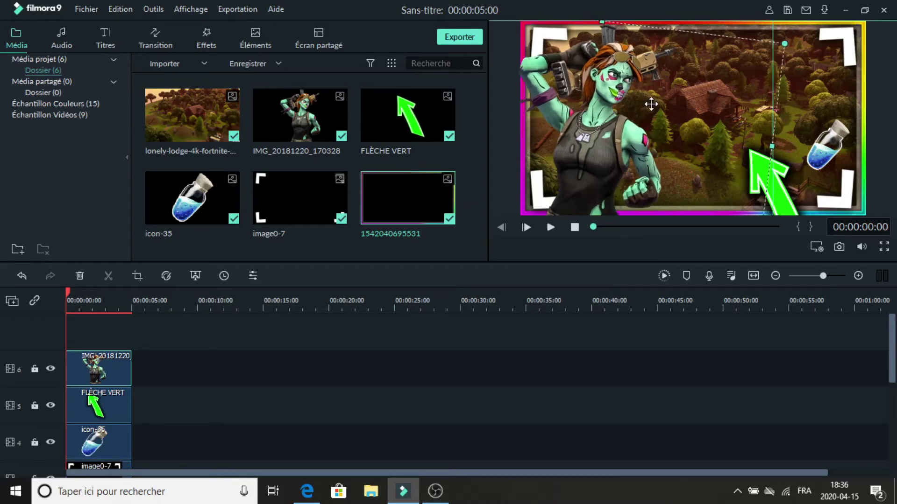
drag(651, 104, 665, 104)
click(410, 349)
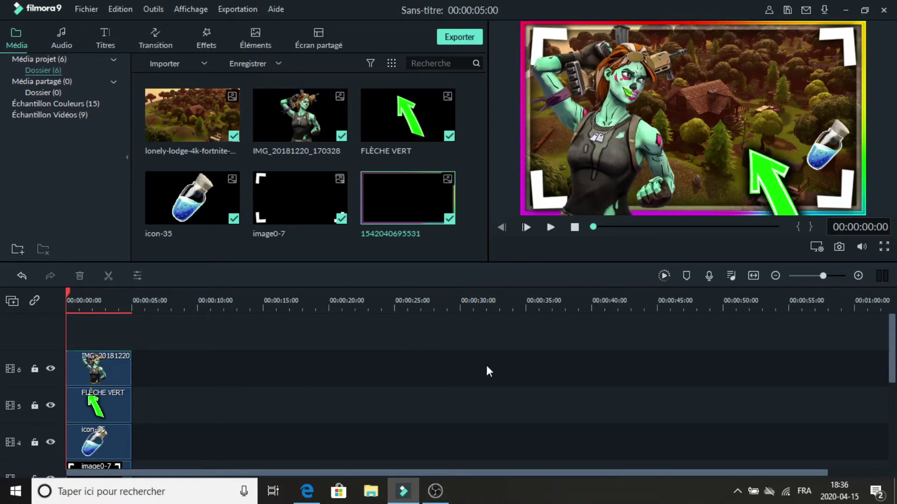
Step: Enlarge the green arrow slightly up and to the left, and shift the character back toward the picture's left edge
click(108, 405)
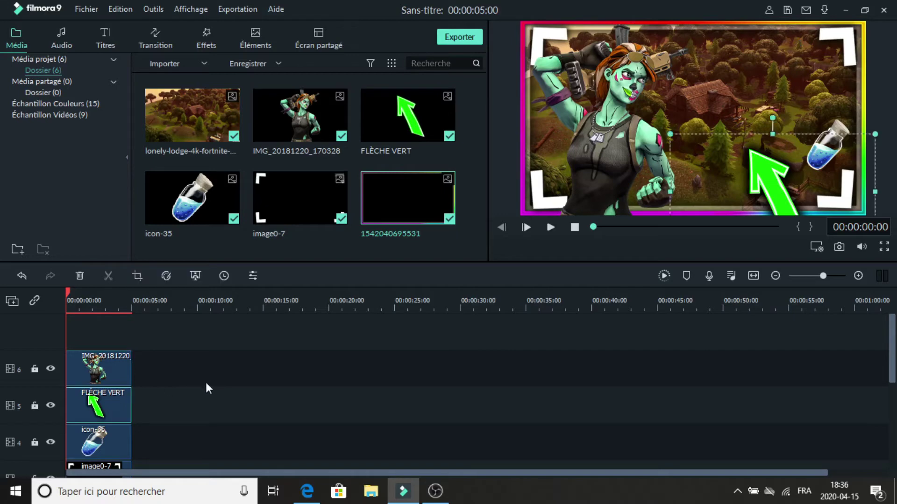
scroll(224, 395, down, 2)
scroll(173, 374, up, 1)
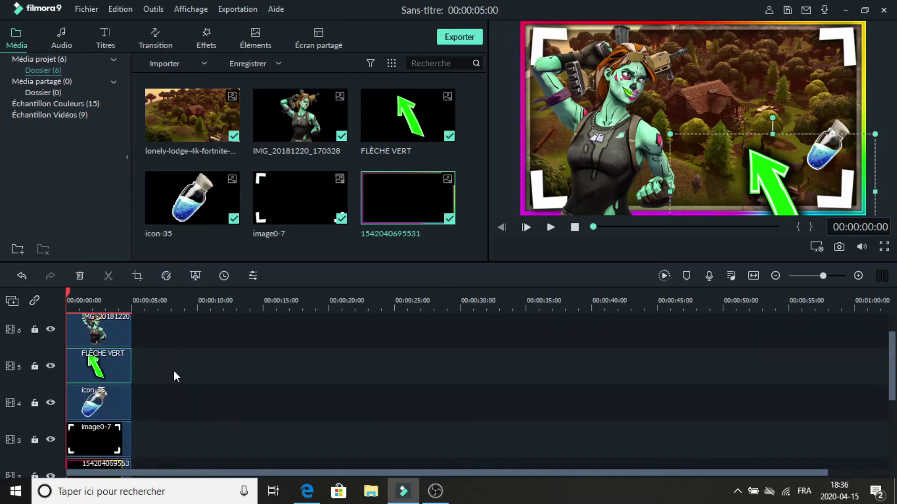
drag(673, 137, 647, 116)
click(724, 161)
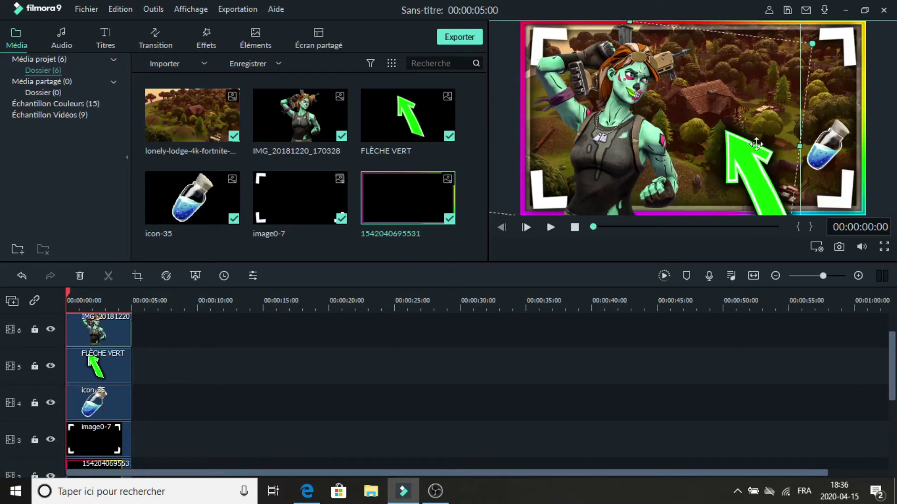
drag(719, 165, 723, 159)
Step: Tilt the green arrow counter-clockwise near the picture's lower-right corner and move the potion up into the upper-right corner
click(126, 381)
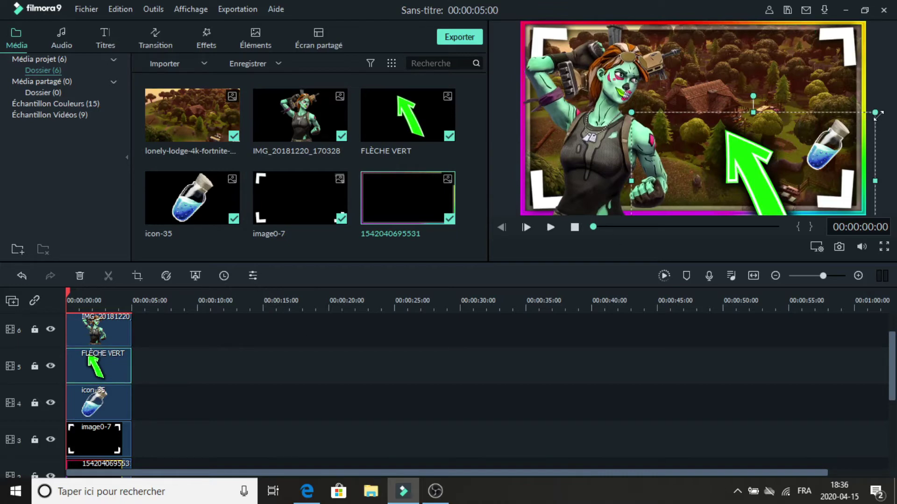
drag(875, 113, 784, 94)
drag(842, 118, 849, 55)
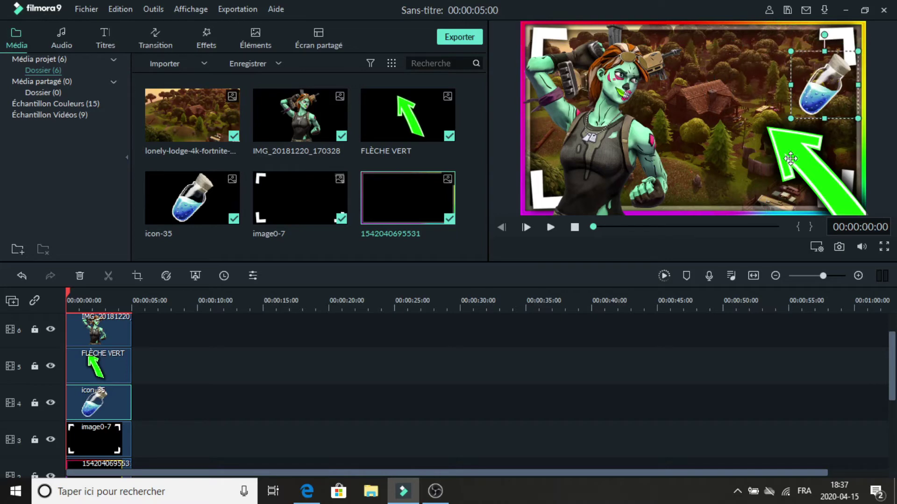
Step: Fine-tune the green arrow's size, tilt and position so its tip sits just below the potion
click(793, 161)
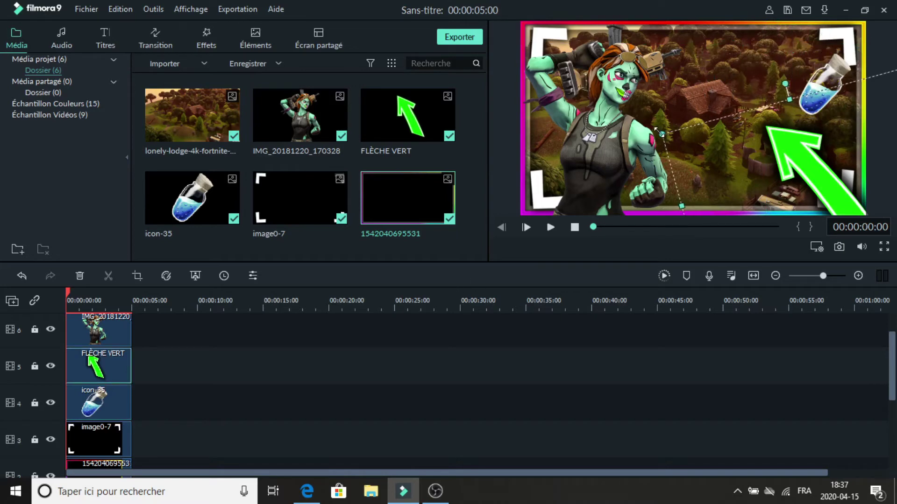
drag(667, 138, 671, 134)
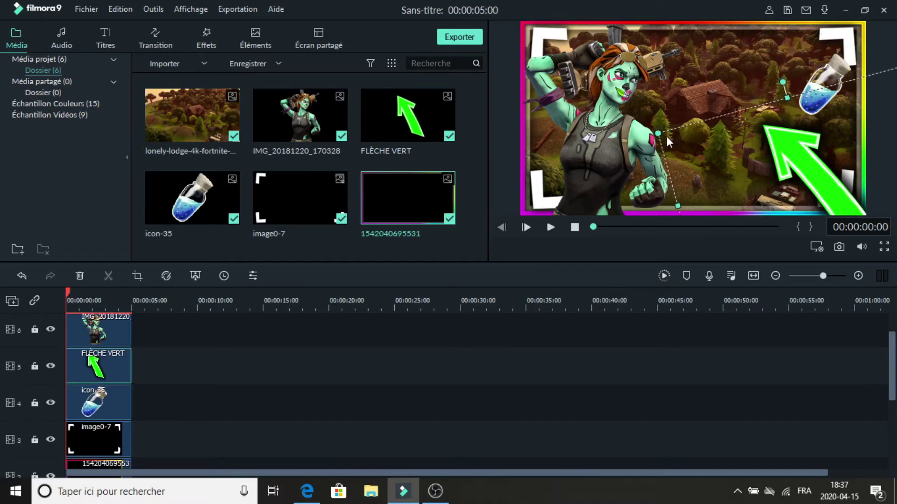
click(430, 340)
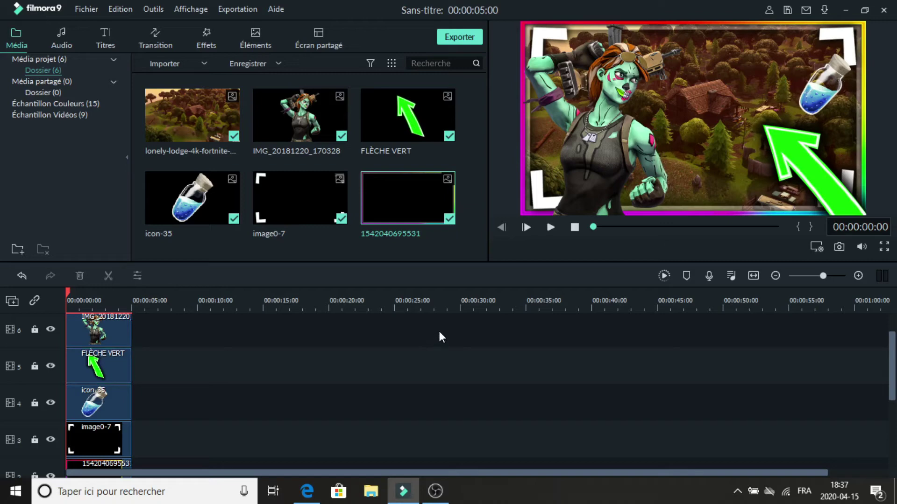
click(771, 173)
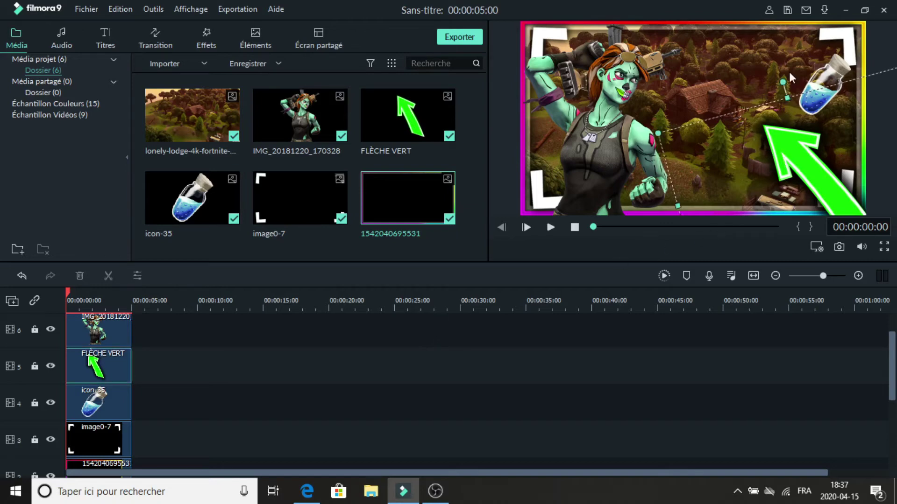
drag(782, 77, 790, 77)
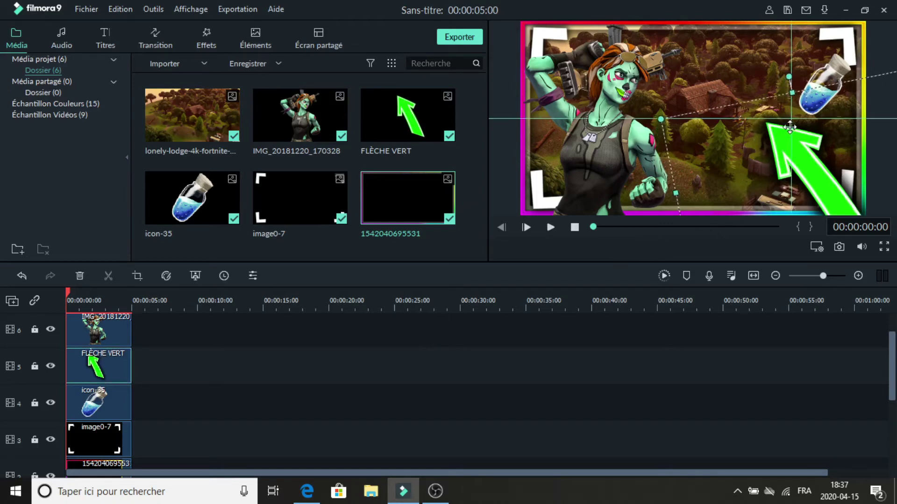
drag(786, 132, 791, 125)
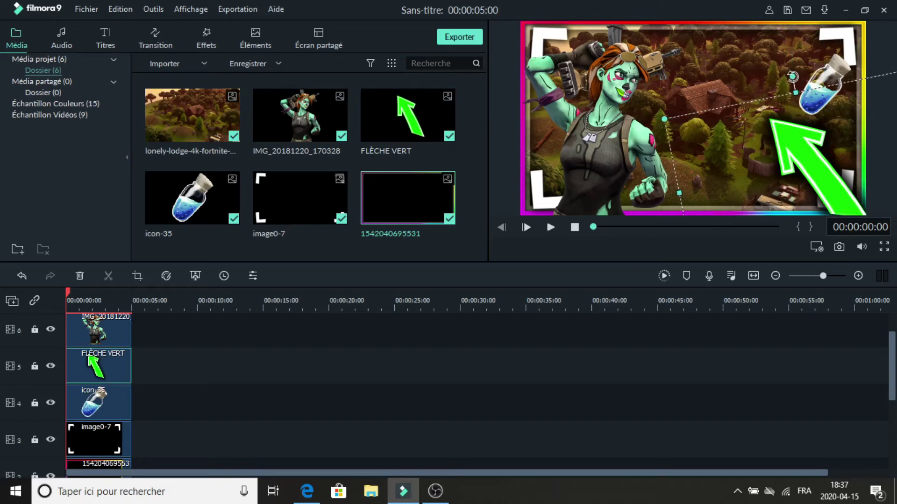
drag(793, 76, 795, 74)
click(383, 328)
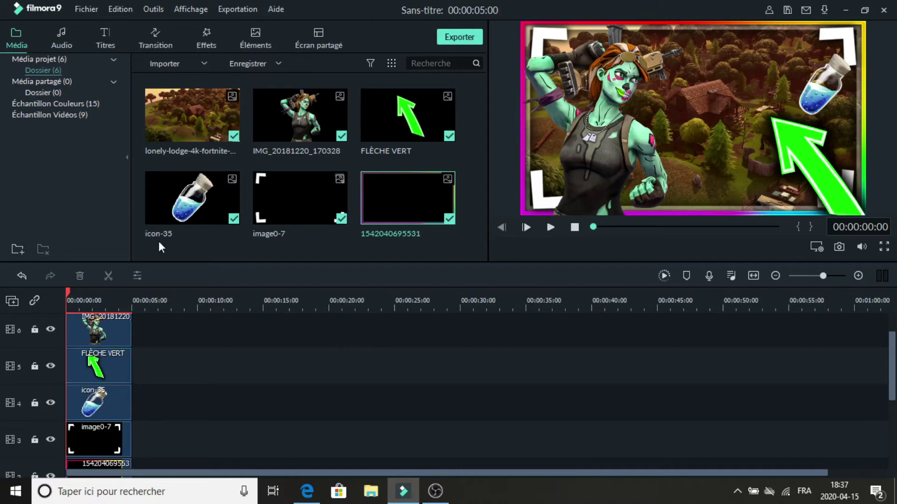
Step: Place the Crédits 11 title on track 7, above the character clip, at the start of the timeline
right_click(15, 306)
click(21, 311)
click(105, 37)
drag(407, 177, 131, 373)
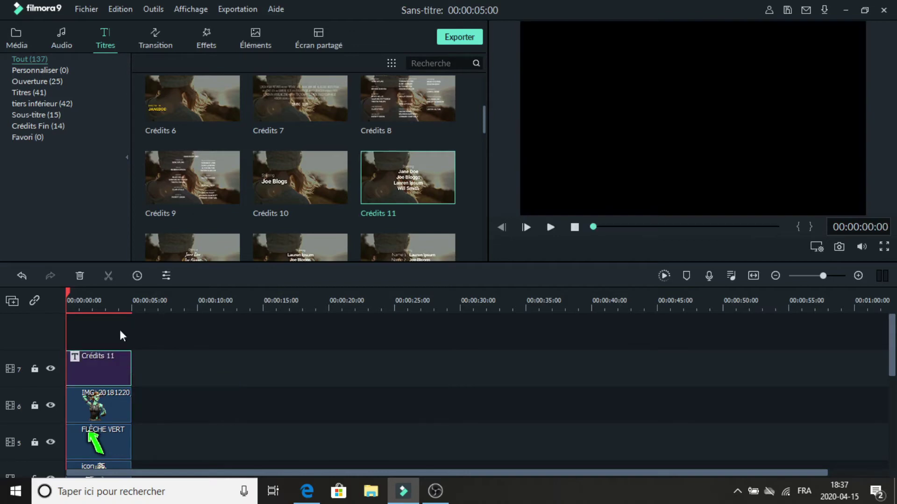
click(19, 37)
click(142, 364)
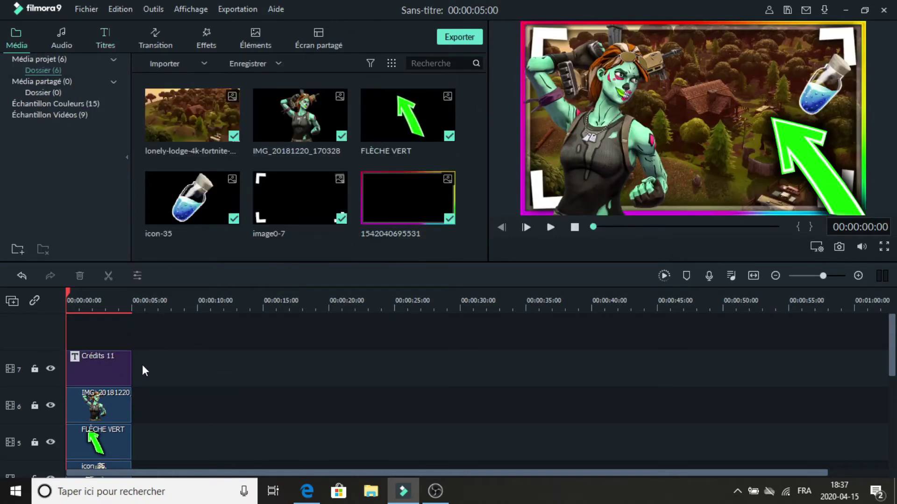
Step: Open the Crédits 11 title in the advanced text editor and clear its two lowest placeholder name lines
click(121, 364)
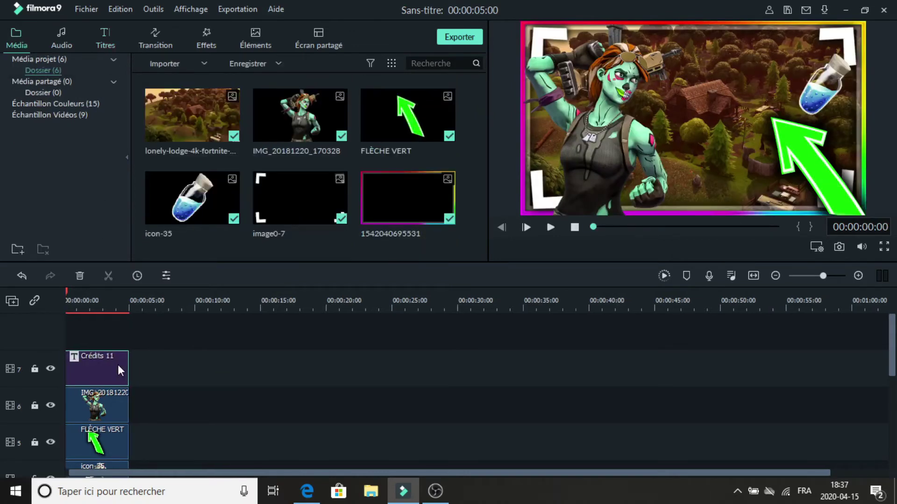
right_click(118, 365)
click(134, 356)
key(ctrl+a)
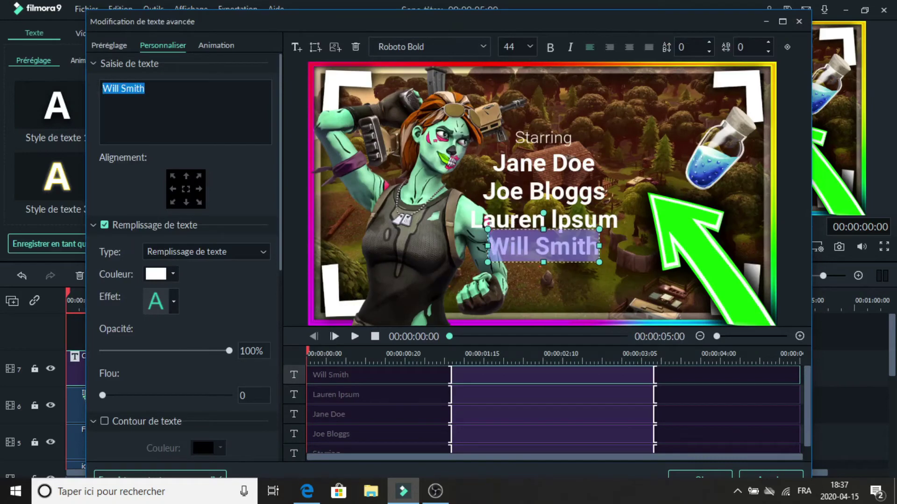
key(BackSpace)
Step: Clear the two remaining placeholder name lines below "Starring" in the title
click(561, 191)
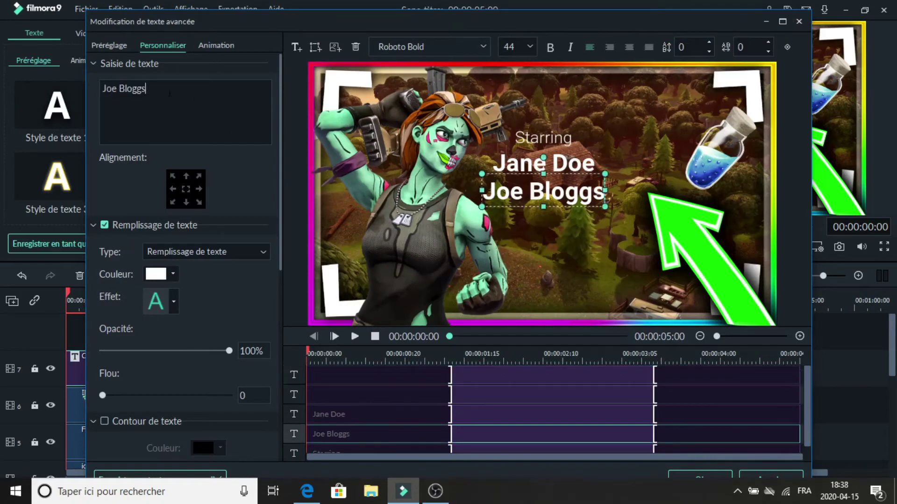
key(ctrl+a)
text(J)
key(BackSpace)
click(544, 164)
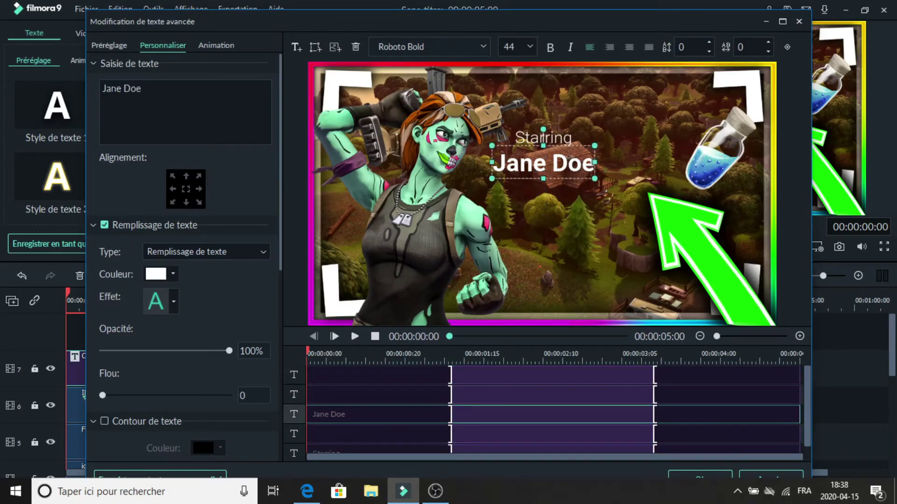
key(ctrl+a)
key(BackSpace)
Step: Replace the "Starring" text line of the title with "TUTO"
click(532, 140)
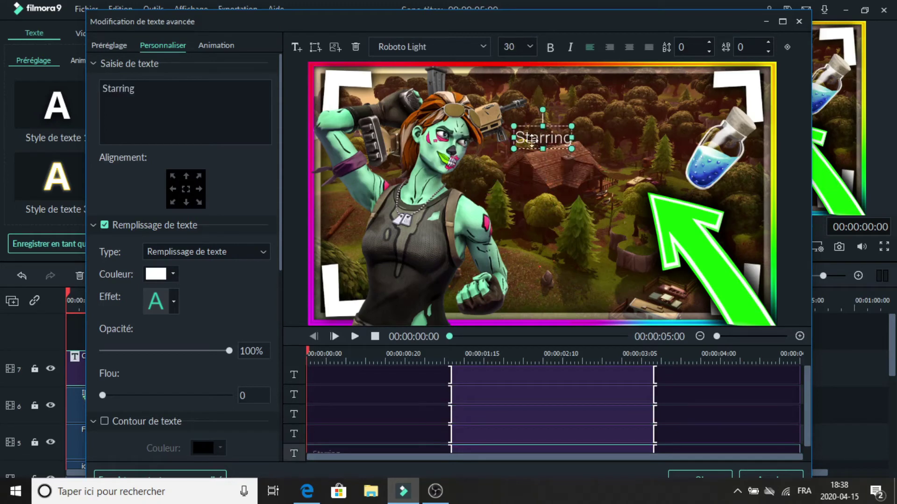
key(ctrl+a)
key(BackSpace)
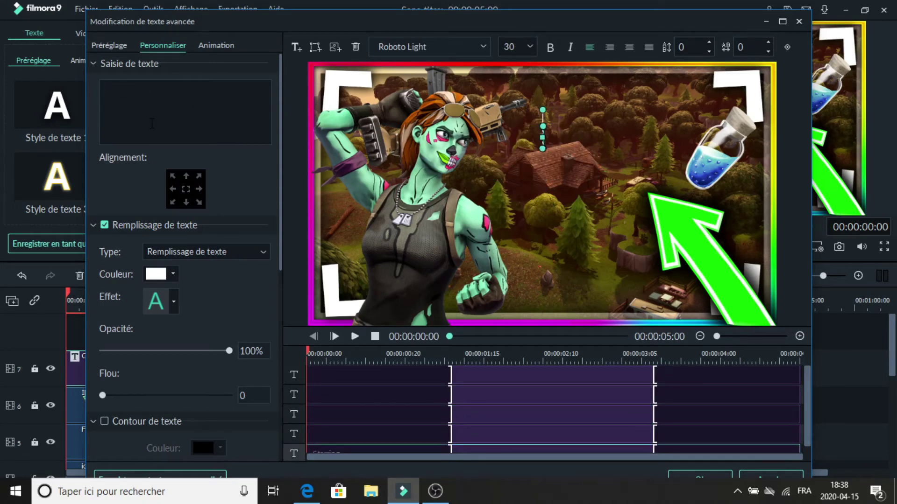
text(Tu)
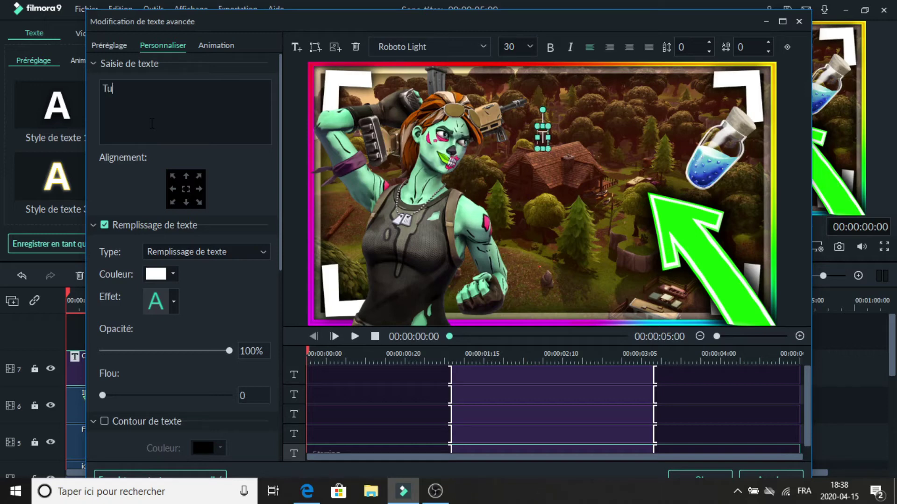
text(T)
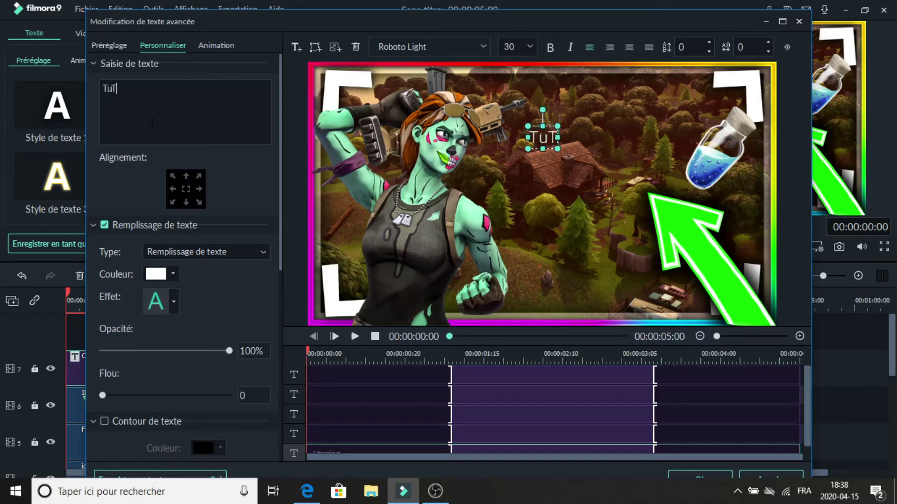
key(BackSpace)
key(BackSpace)
text(U)
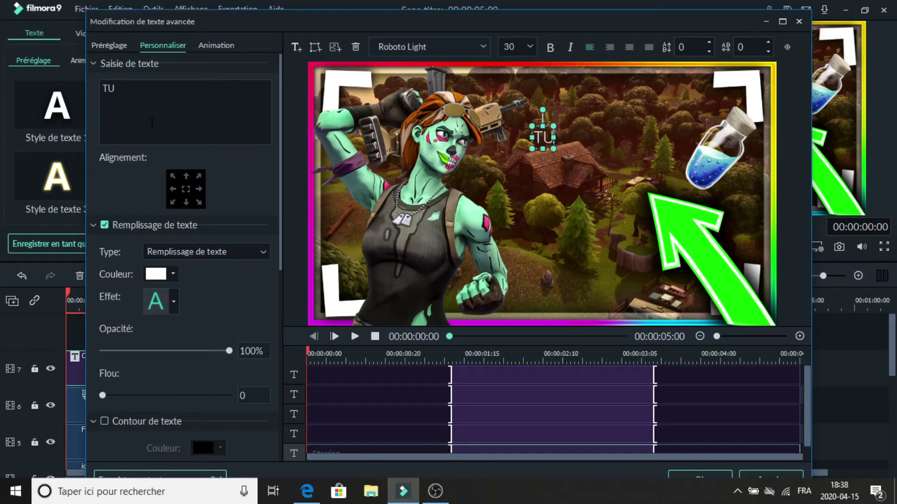
text(TO)
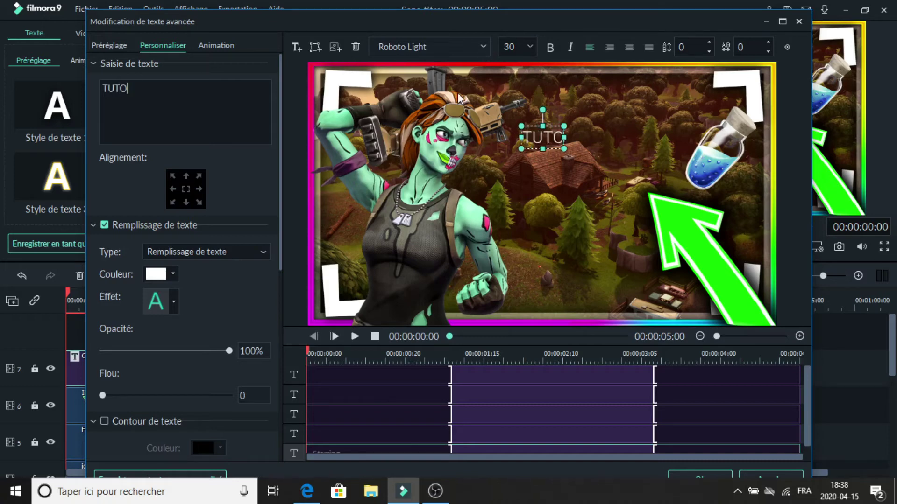
Step: Set the TUTO text's font size to 100
click(485, 47)
click(529, 46)
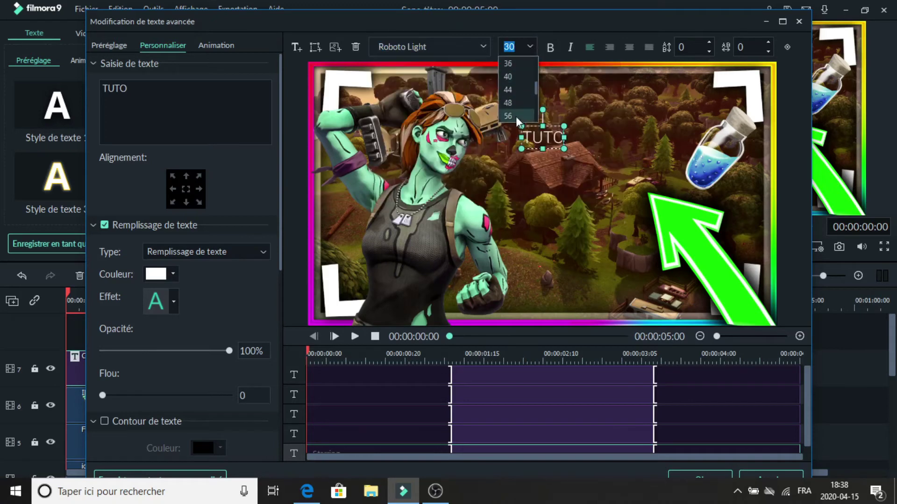
scroll(515, 100, up, 1)
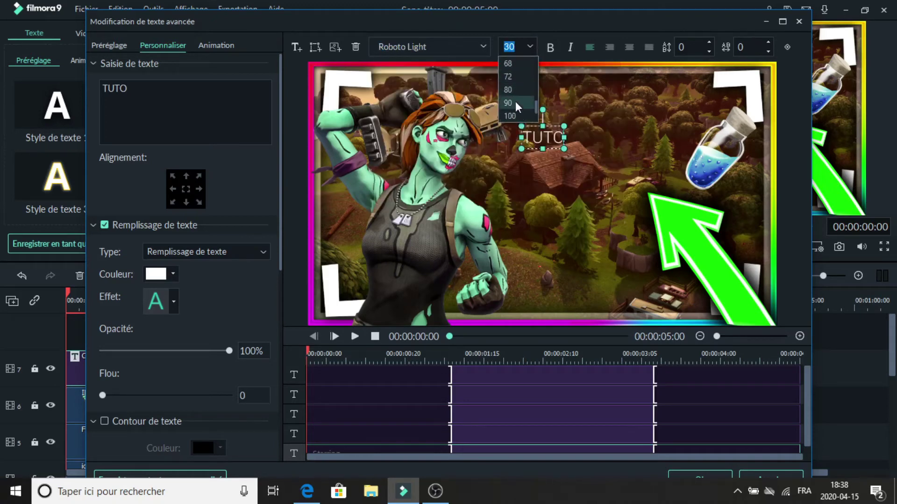
scroll(512, 75, up, 1)
click(510, 80)
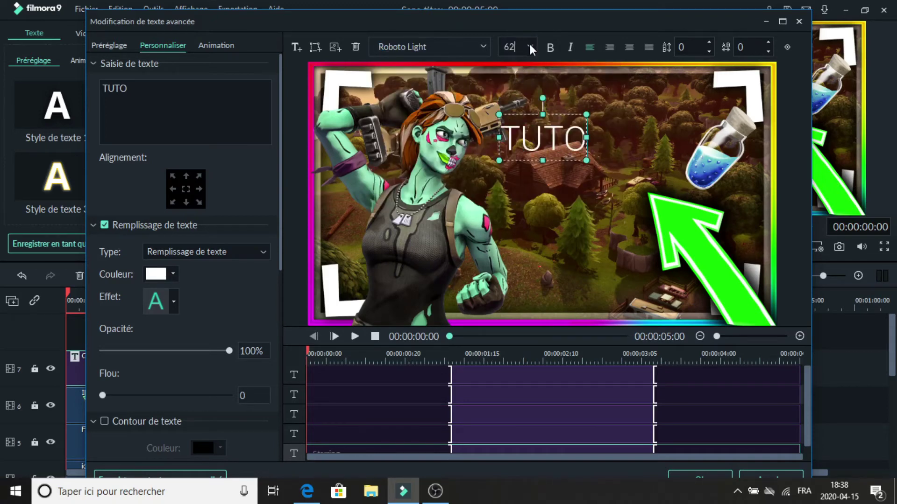
click(529, 45)
scroll(521, 84, down, 1)
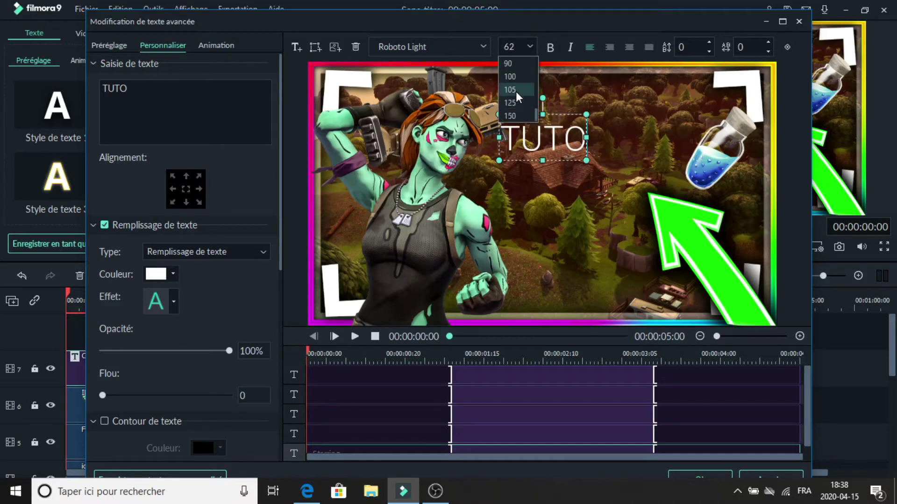
click(514, 75)
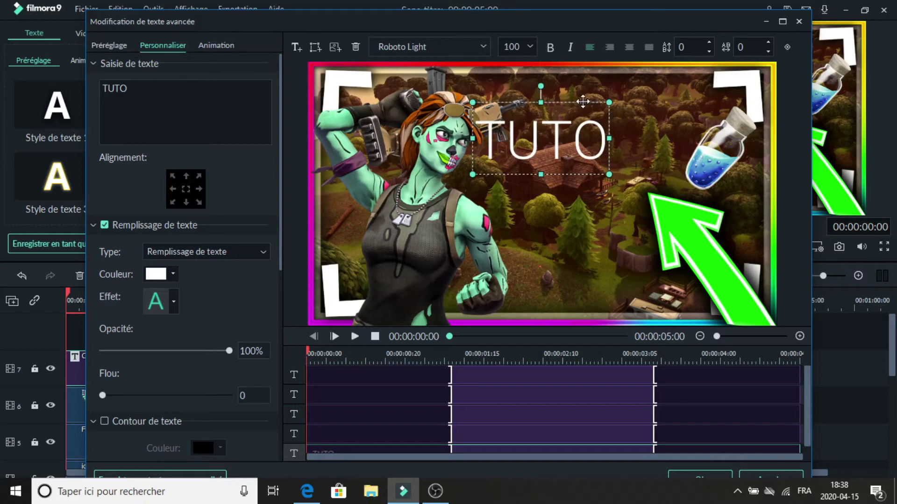
Step: Set the TUTO text's font to Roboto Condensed Bold and place it between the character and the potion, tilted slightly counter-clockwise
drag(582, 102, 641, 78)
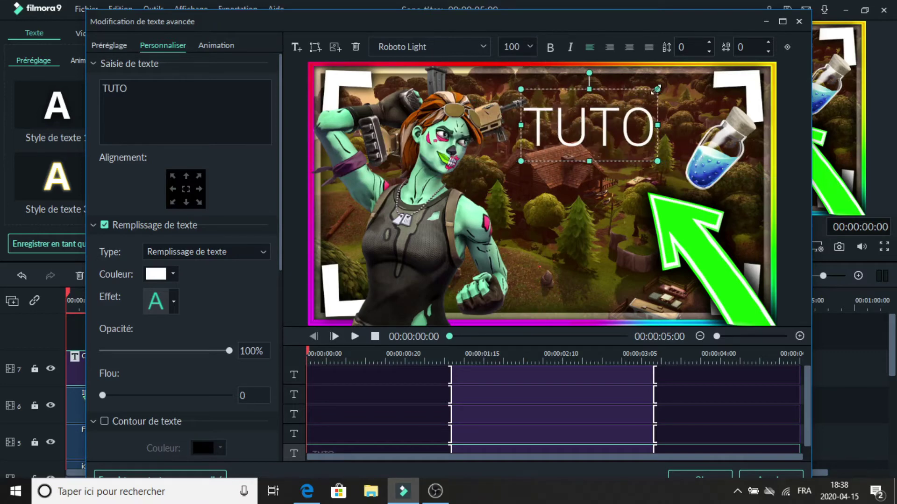
click(486, 50)
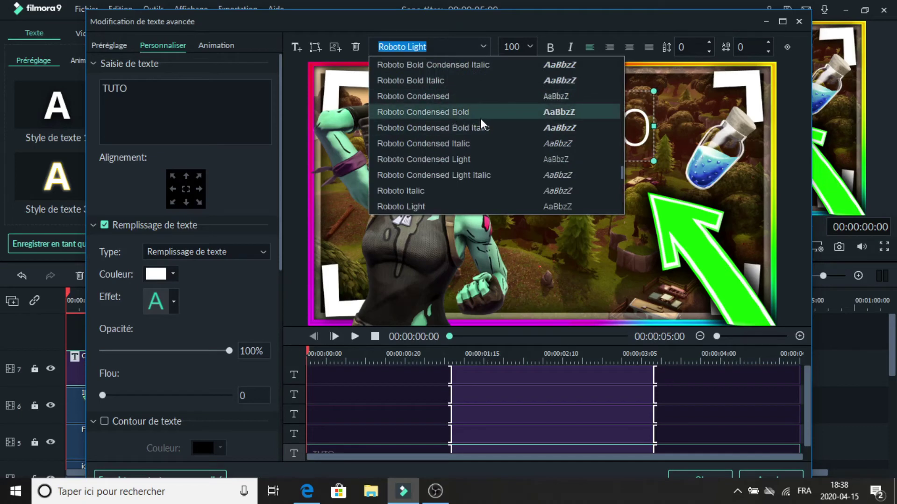
click(535, 112)
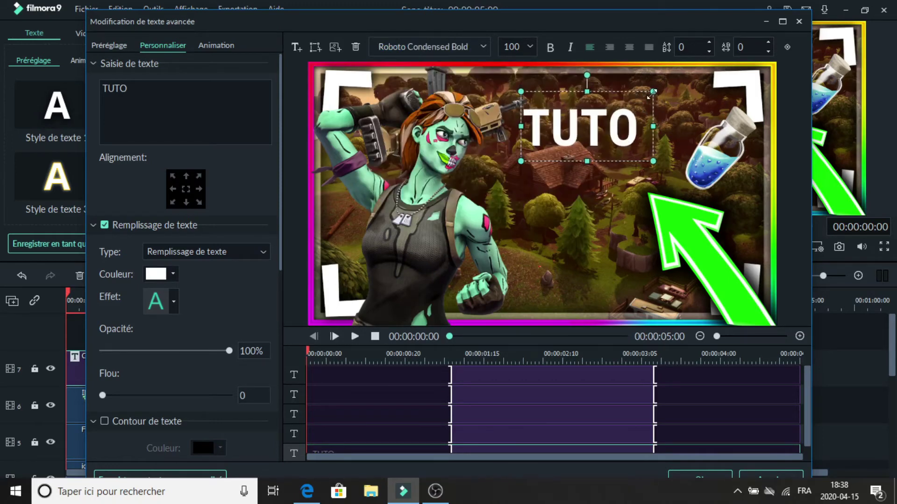
drag(652, 92, 672, 94)
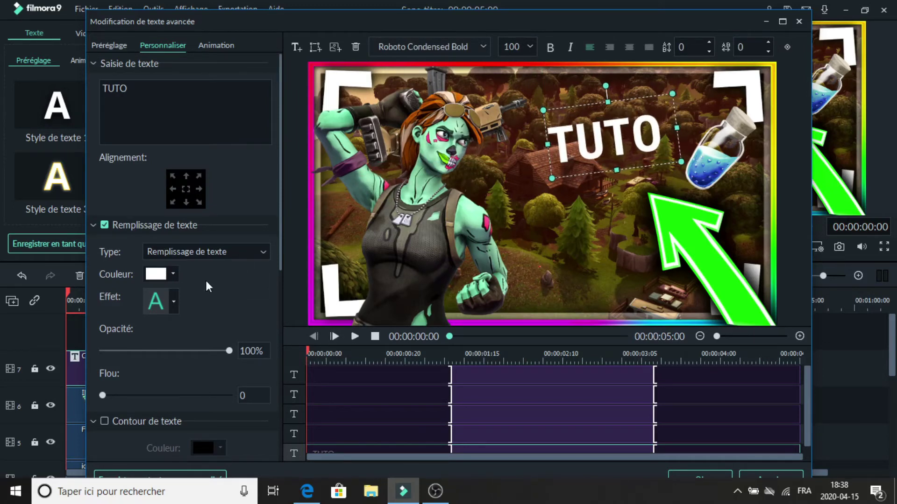
Step: Recolour the TUTO text's fill to a custom bright lime green close to the arrow's colour
scroll(188, 264, down, 1)
click(169, 234)
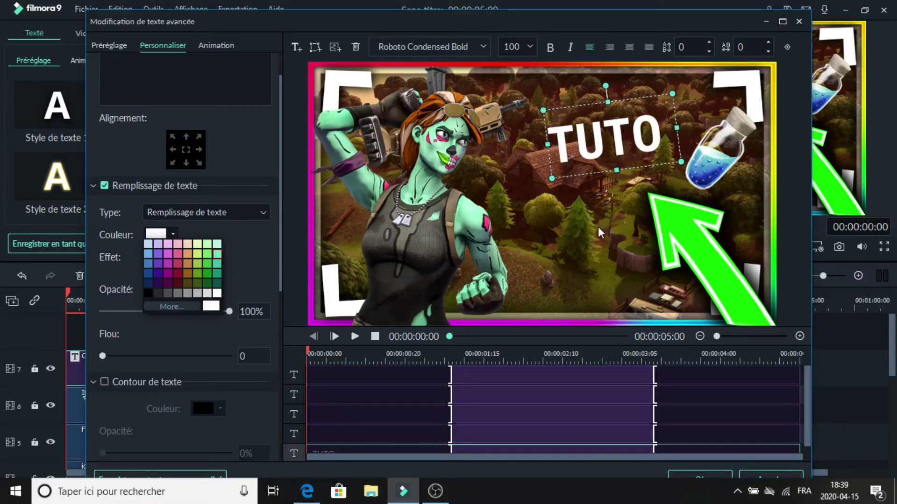
click(210, 268)
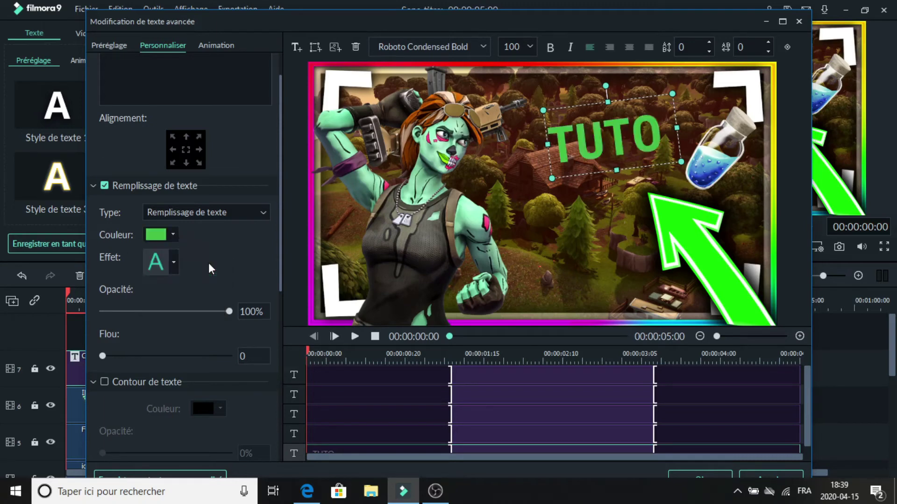
click(173, 234)
click(211, 272)
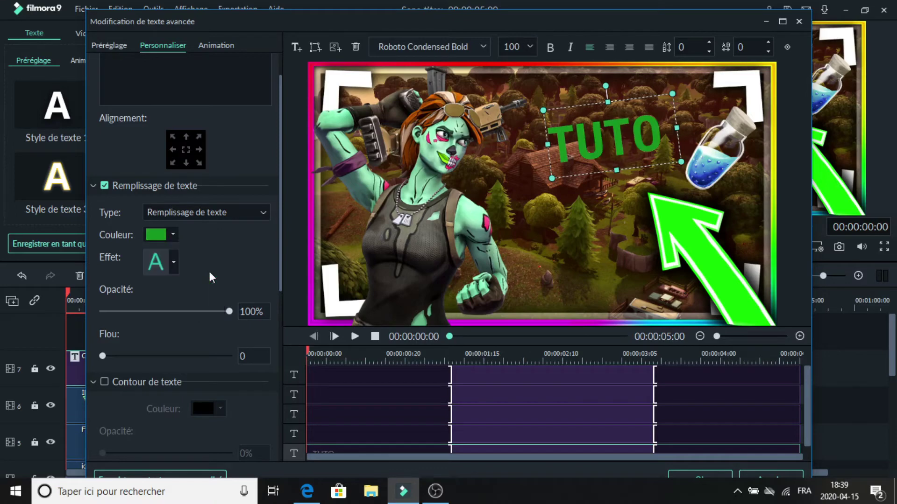
click(173, 234)
click(167, 304)
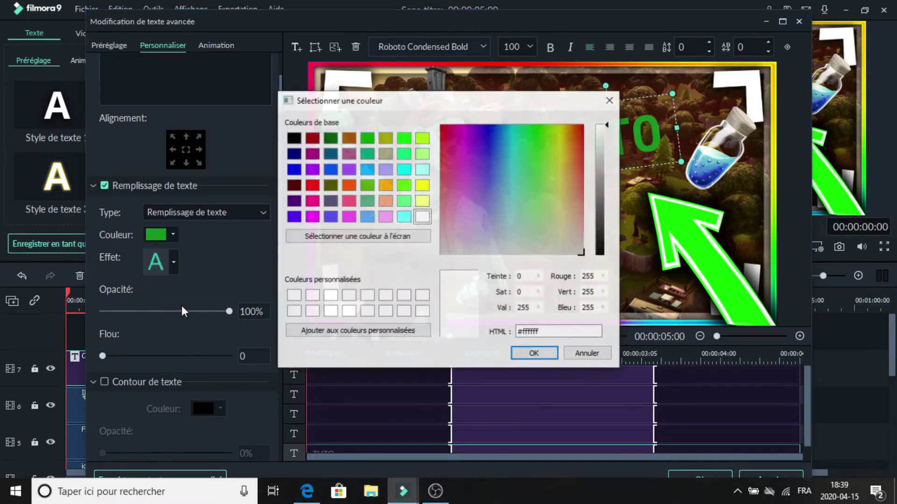
click(404, 138)
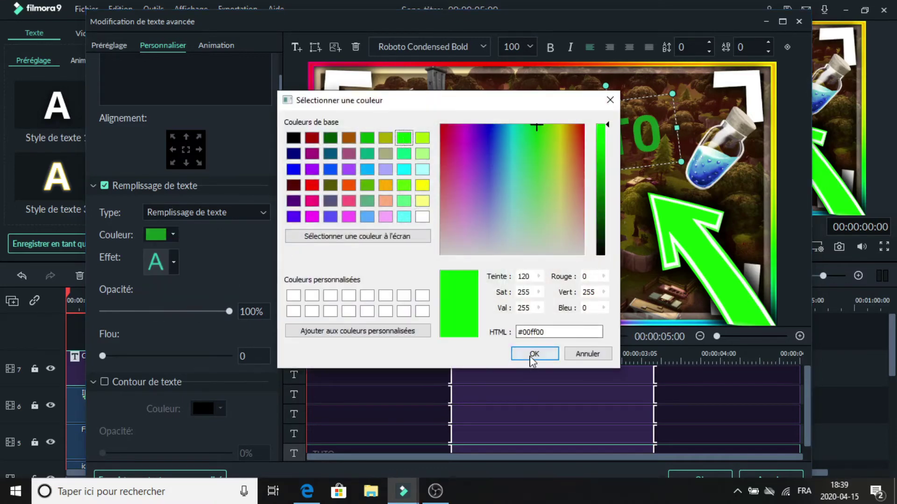
click(533, 354)
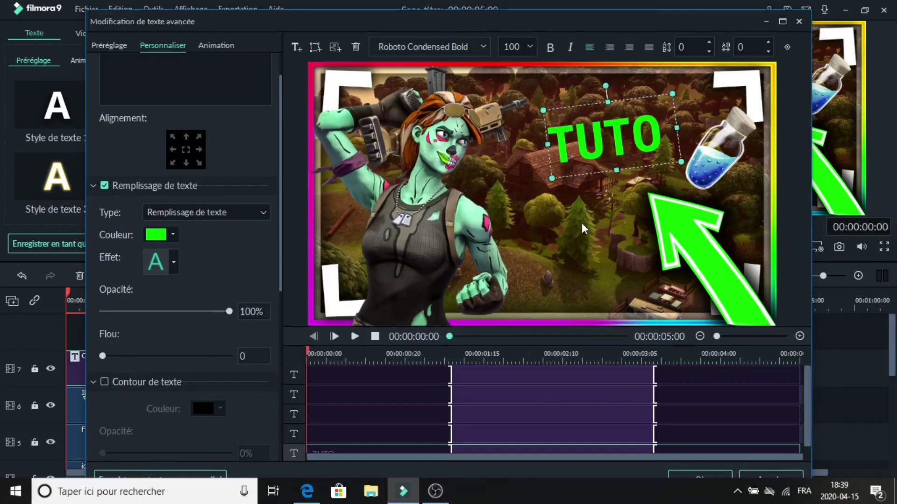
click(173, 234)
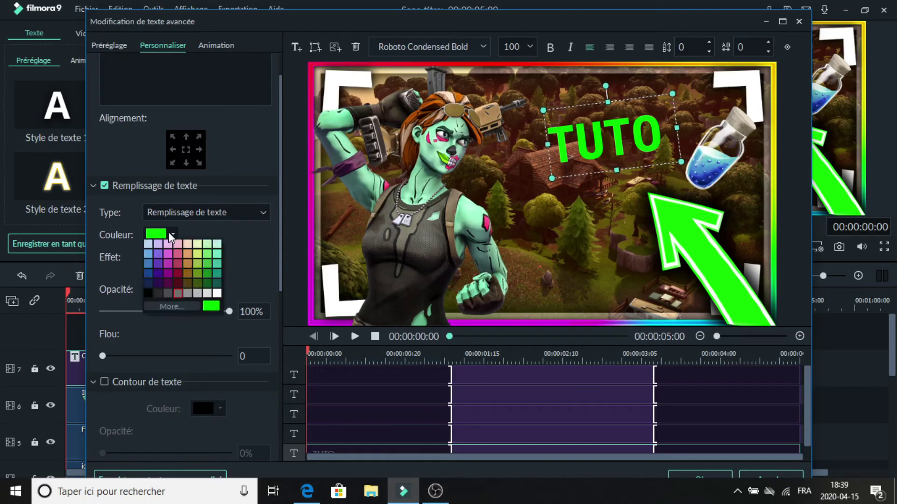
Step: Enable the TUTO text's outline, colour it black and set its size to 6
scroll(168, 319, down, 2)
click(107, 307)
scroll(176, 312, down, 1)
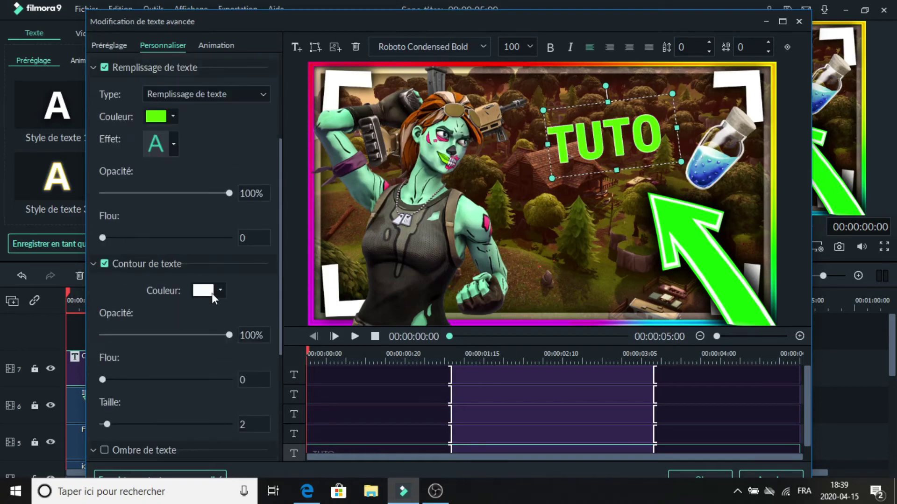
click(207, 290)
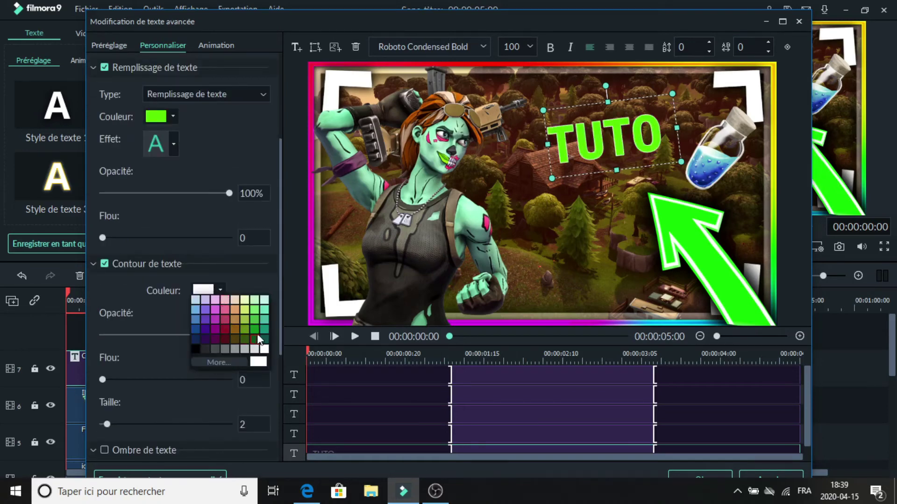
click(196, 349)
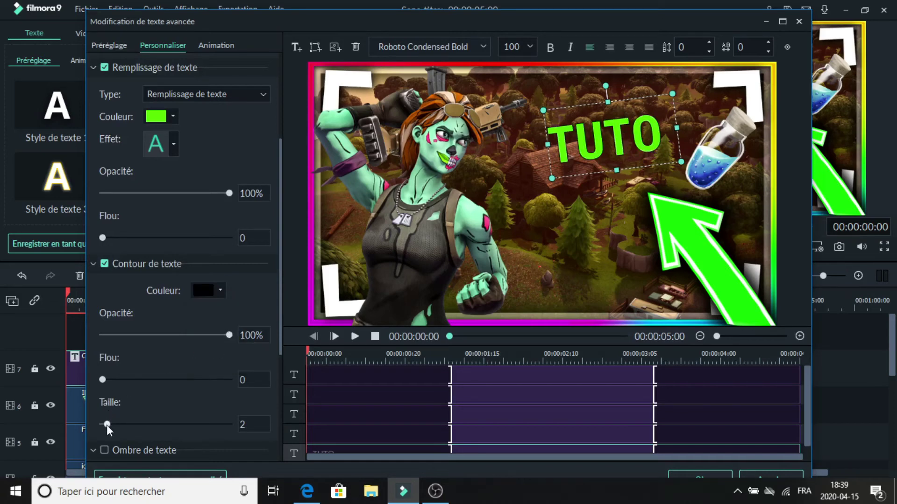
mouse_move(107, 426)
mouse_down()
mouse_move(199, 424)
mouse_move(104, 426)
mouse_move(117, 419)
mouse_up()
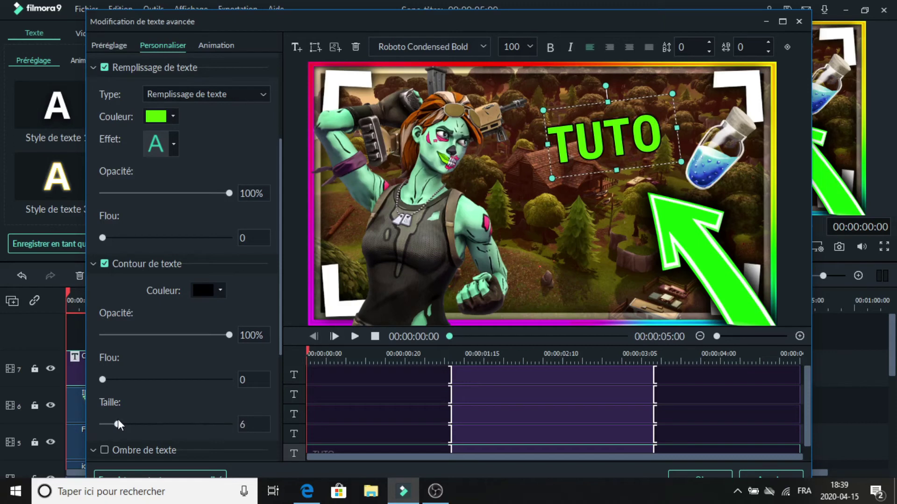
Step: Apply the TUTO title's text changes and close the advanced text editor
scroll(219, 320, down, 3)
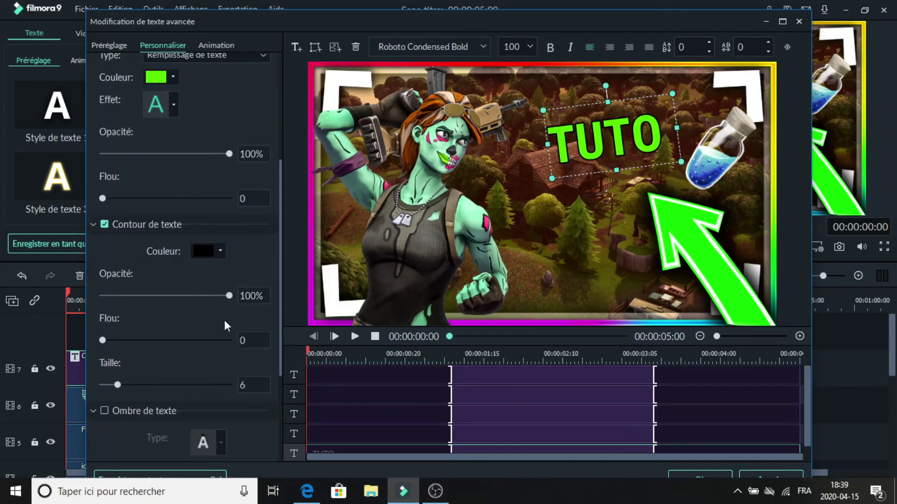
scroll(169, 279, up, 7)
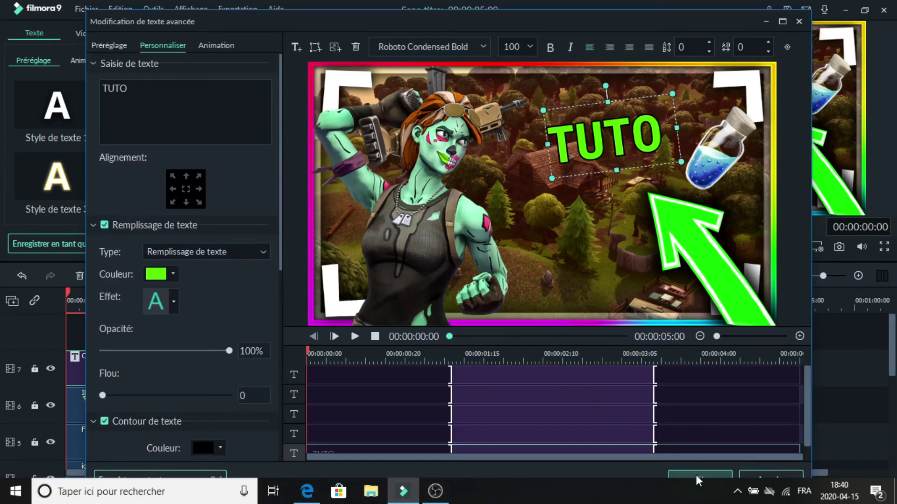
mouse_move(601, 29)
mouse_down()
mouse_move(602, 8)
mouse_move(599, 24)
mouse_up()
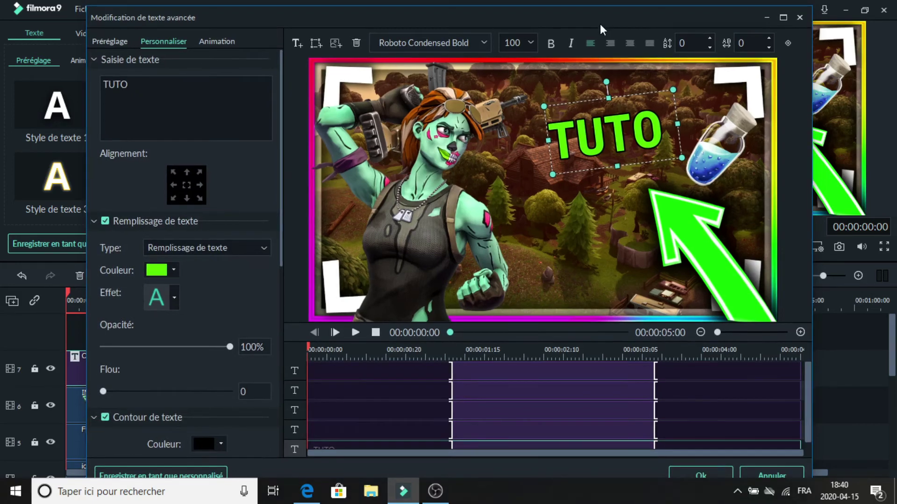
click(702, 475)
Step: Enter "MINIATURE" in the emptied text line of the second title on track 8
click(467, 247)
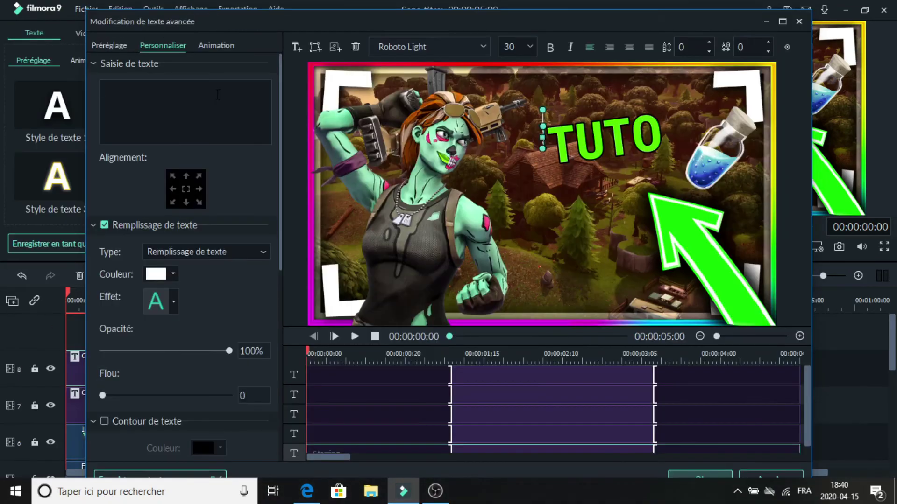
text(MIn)
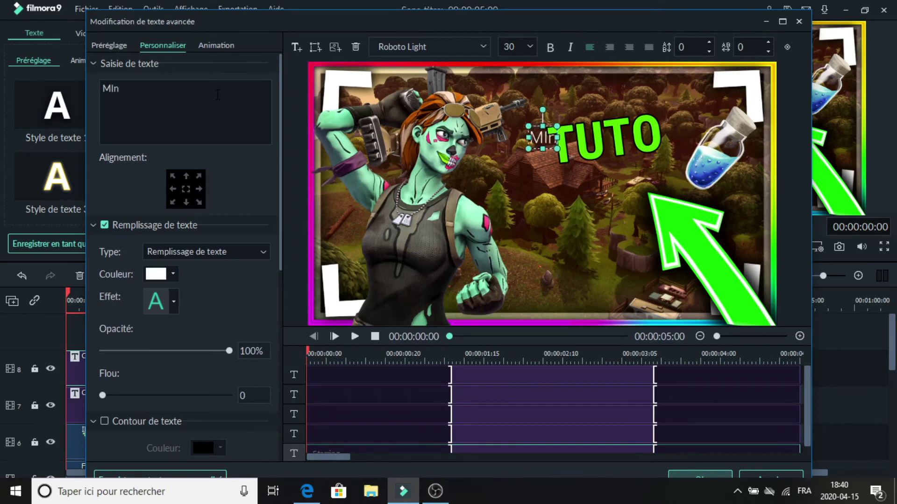
key(BackSpace)
text(NI)
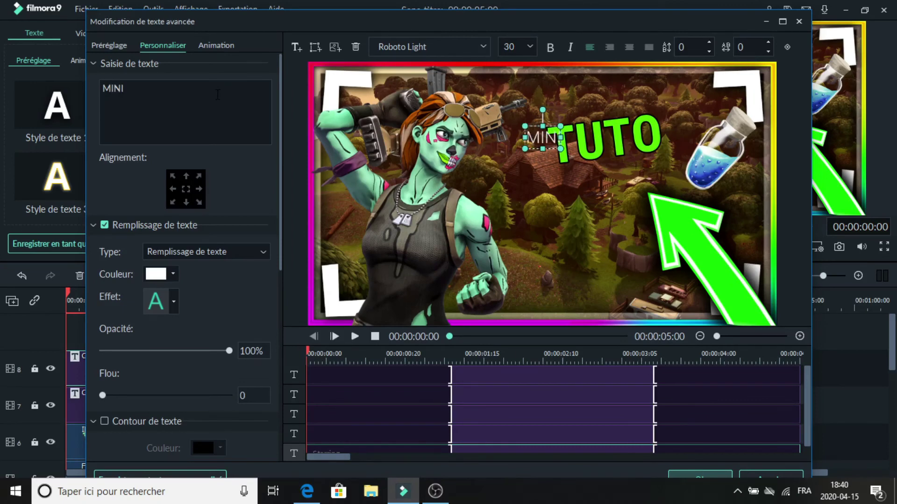
text(AT)
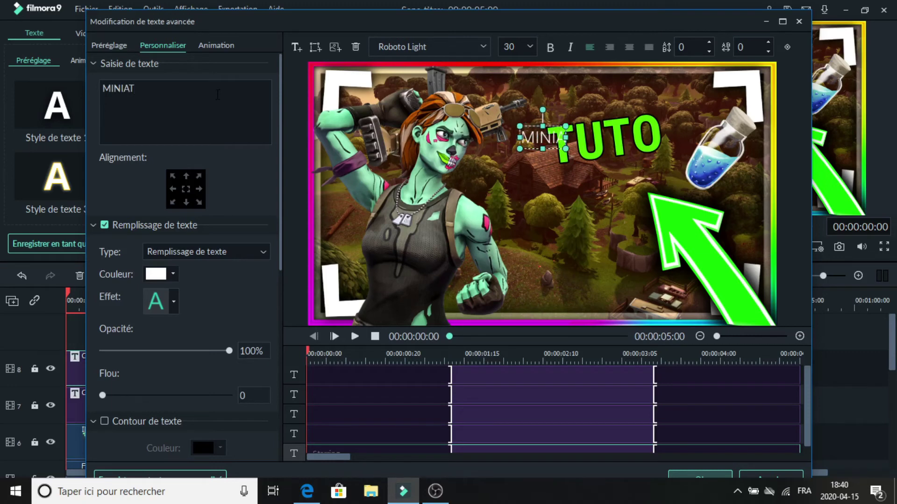
text(U)
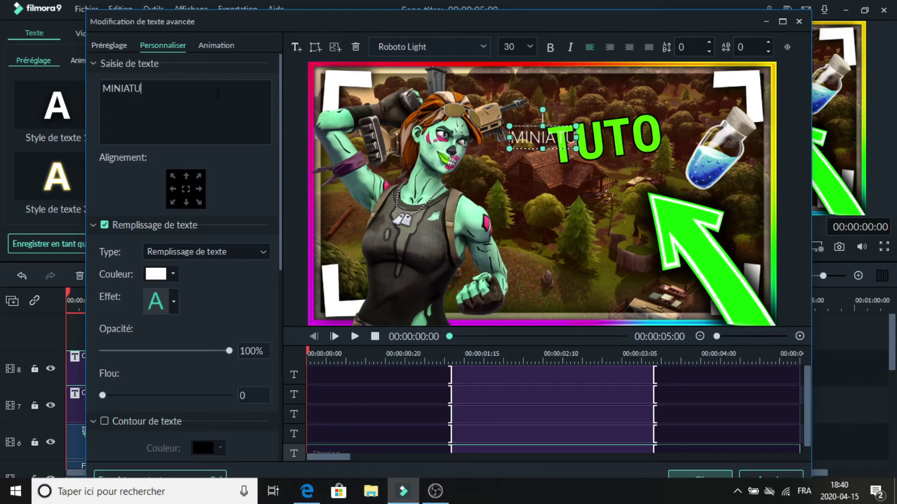
text(RE)
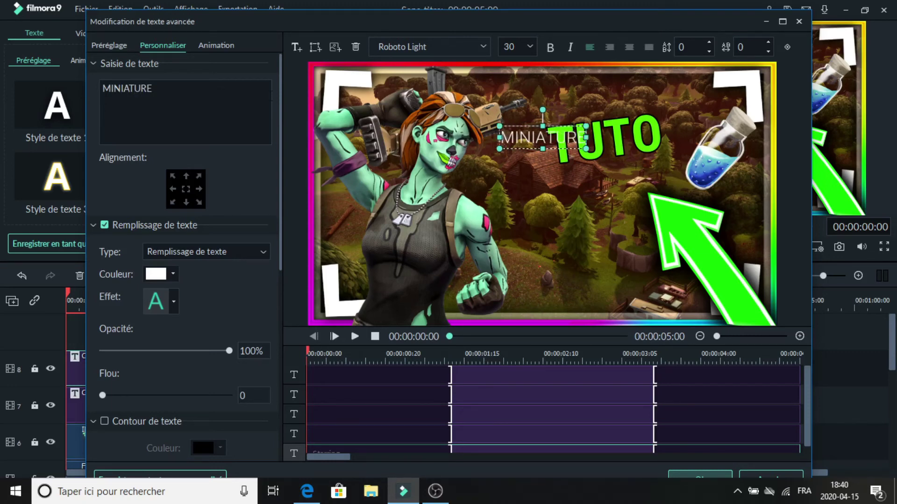
Step: Set the MINIATURE text's font size to 100
click(529, 47)
scroll(519, 82, down, 5)
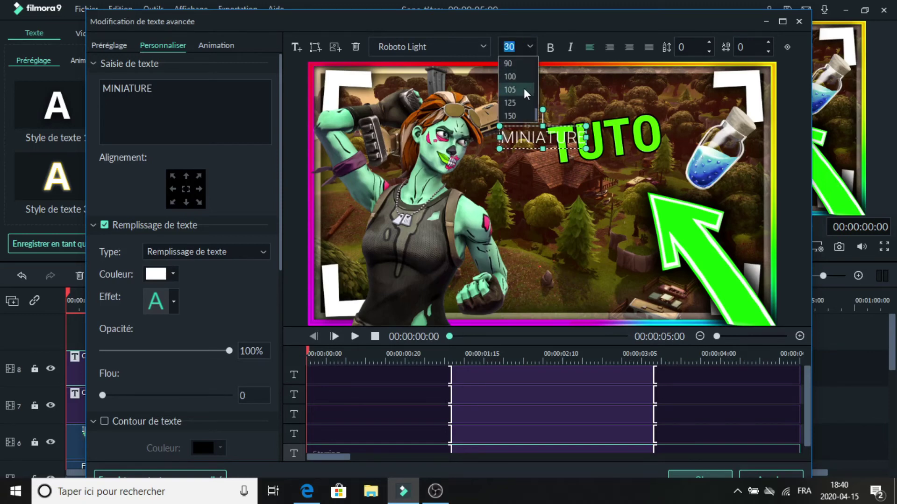
scroll(521, 81, up, 1)
click(518, 76)
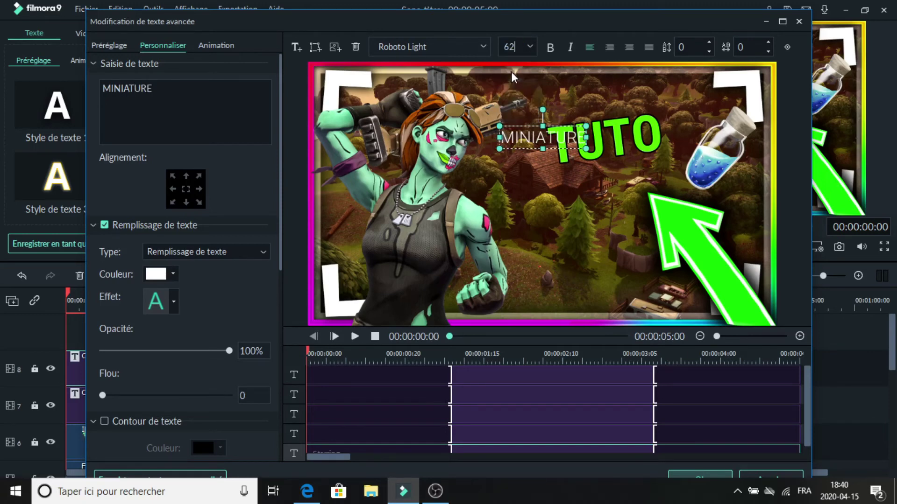
click(530, 47)
scroll(518, 89, down, 3)
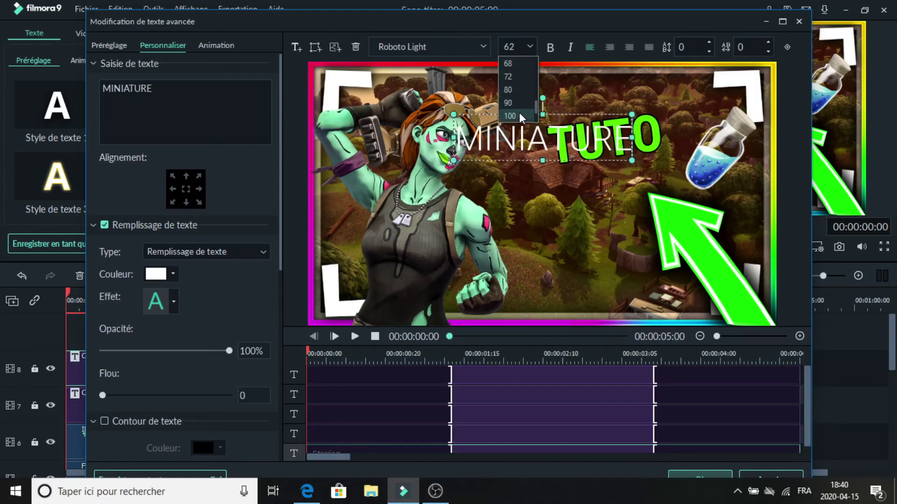
click(518, 115)
Step: Shift the MINIATURE text over the lower part of TUTO and change its font to Roboto Condensed Bold
drag(688, 103, 663, 141)
click(491, 50)
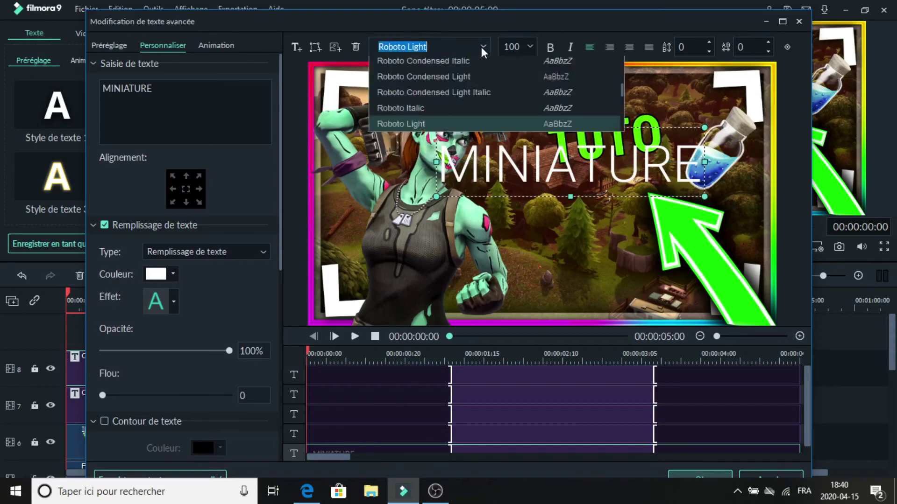
click(528, 114)
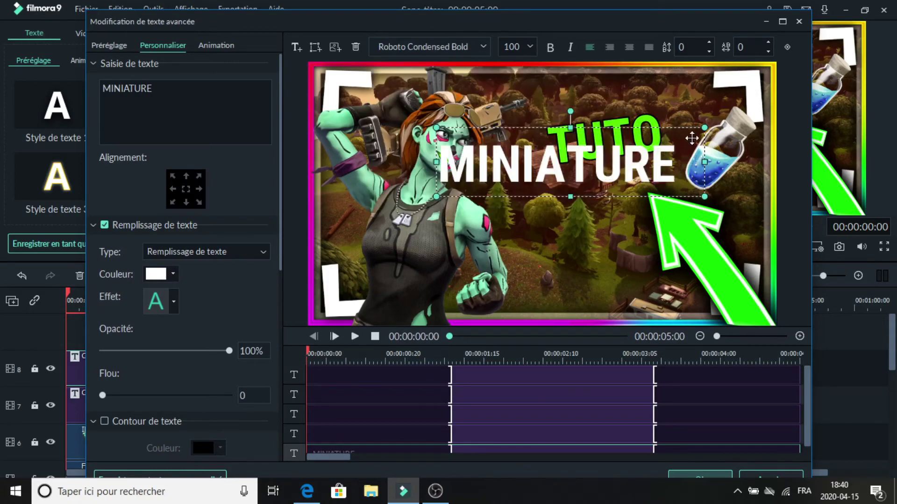
Step: Shrink the MINIATURE text slightly, tilt it a few degrees clockwise and position it just below TUTO
drag(704, 131, 653, 140)
drag(540, 122, 556, 128)
drag(626, 156, 669, 143)
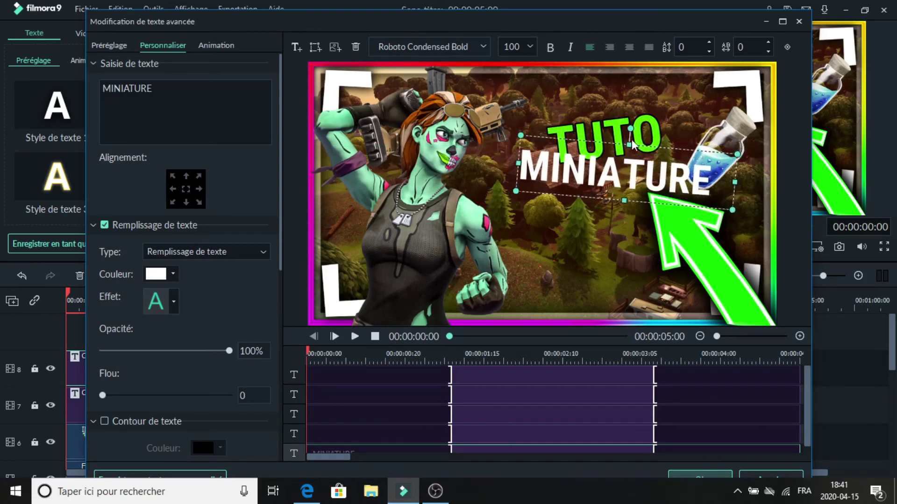
drag(630, 131, 626, 131)
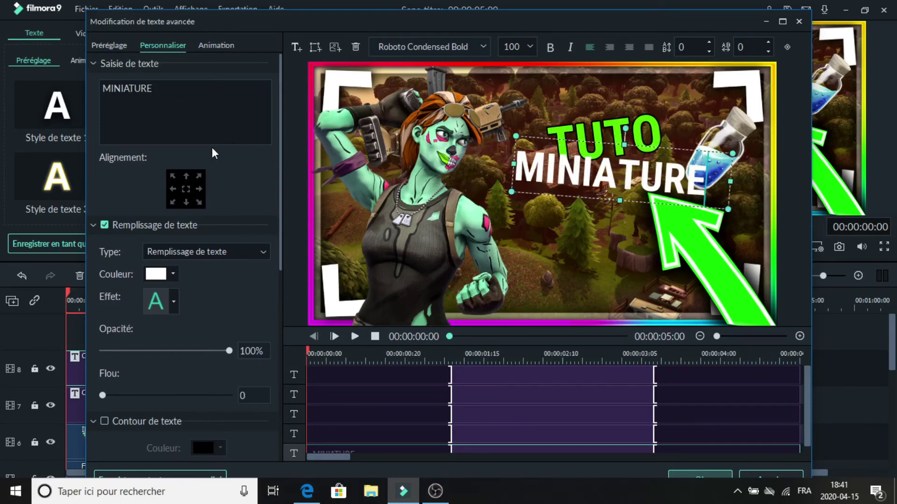
scroll(226, 164, down, 3)
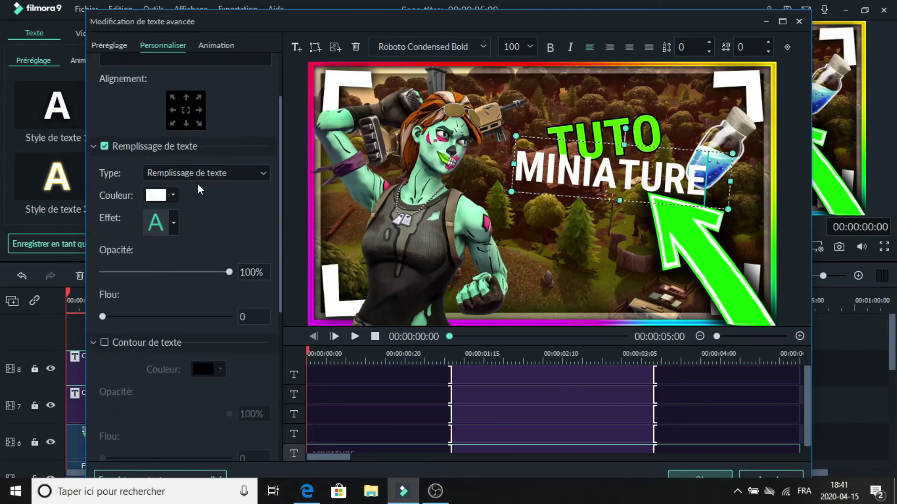
click(166, 195)
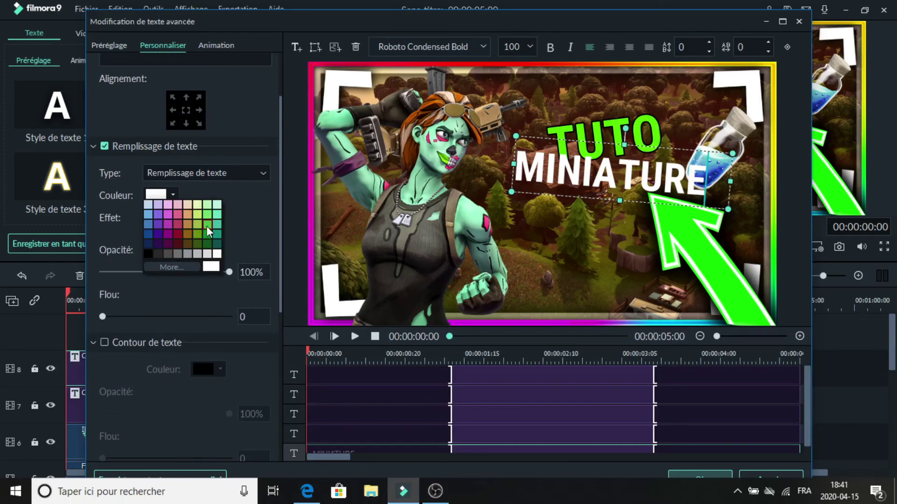
click(177, 267)
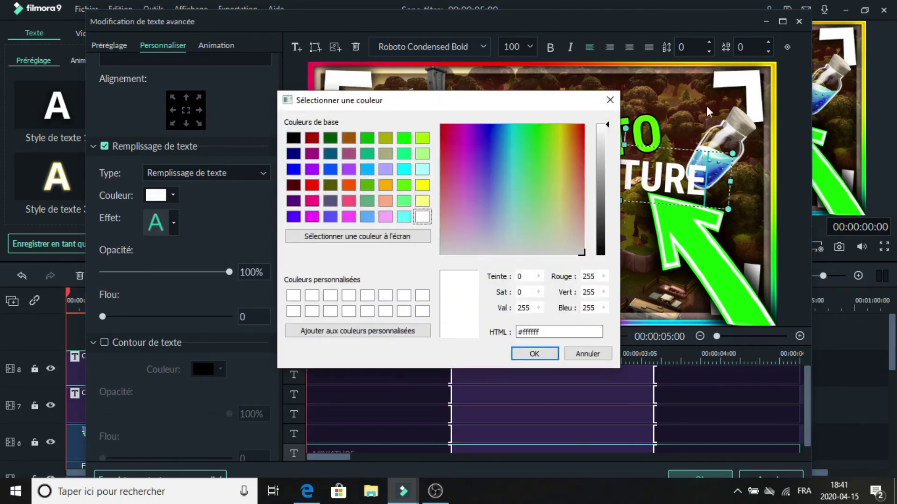
key(Escape)
Step: Try a dark green and a lime green #55ff00 as the MINIATURE text's fill colour
click(175, 192)
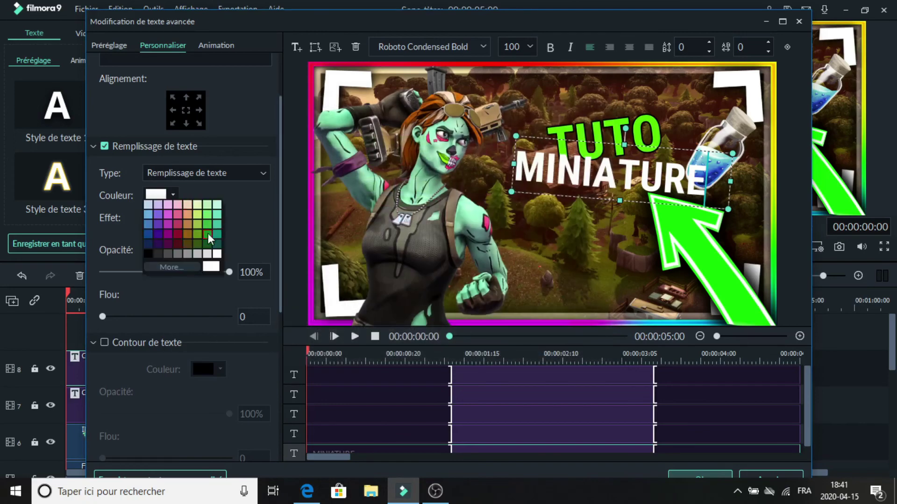
click(205, 238)
click(164, 196)
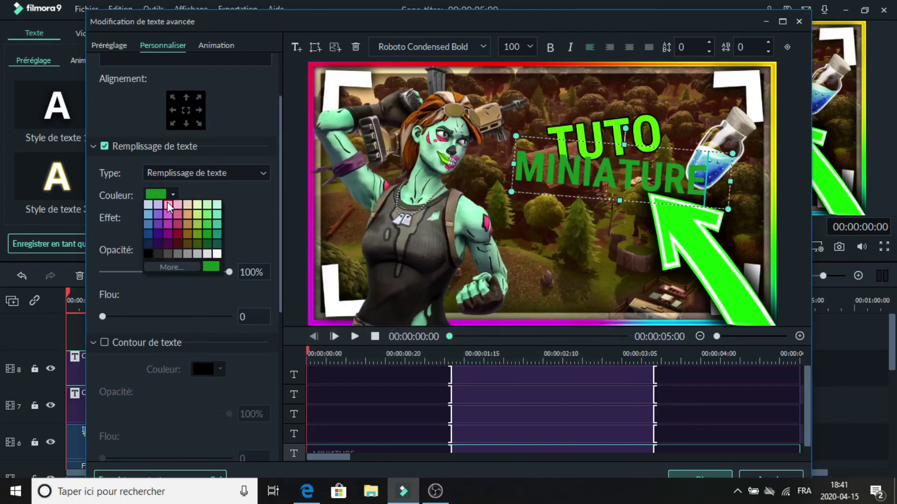
click(166, 269)
click(404, 185)
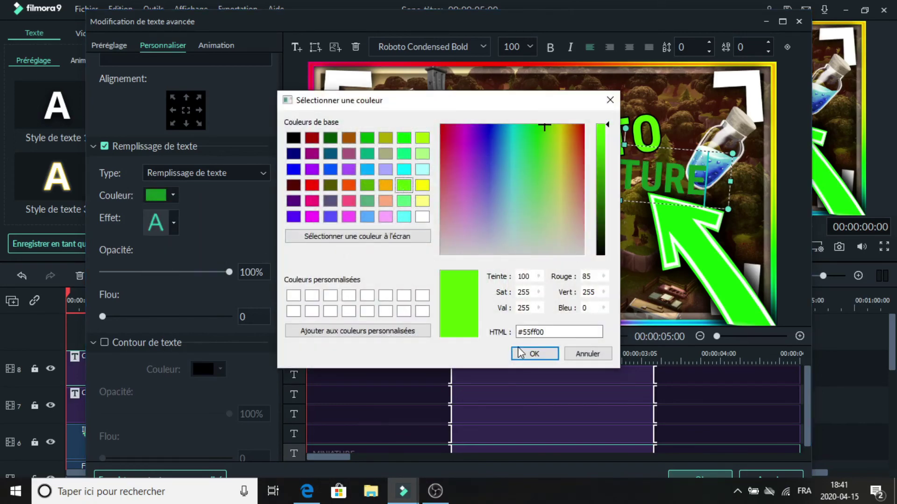
click(534, 353)
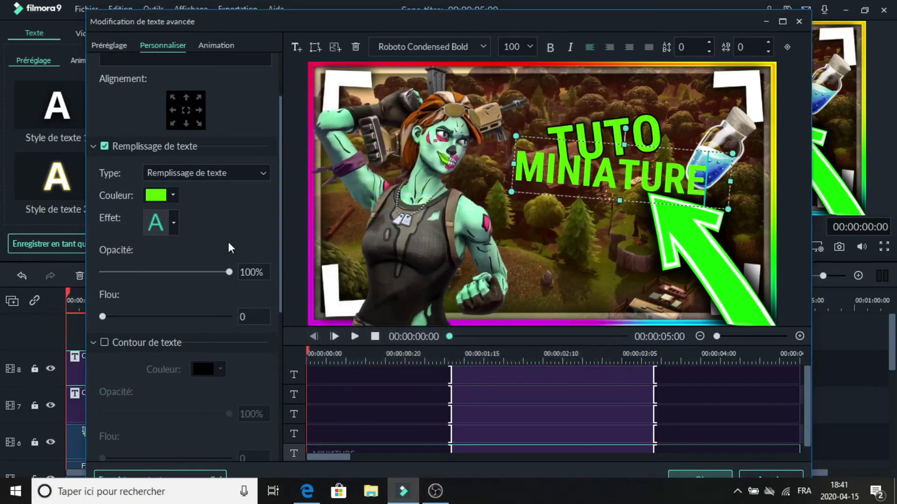
Step: Try the pure bright green basic colour as the MINIATURE text's fill
scroll(215, 267, down, 2)
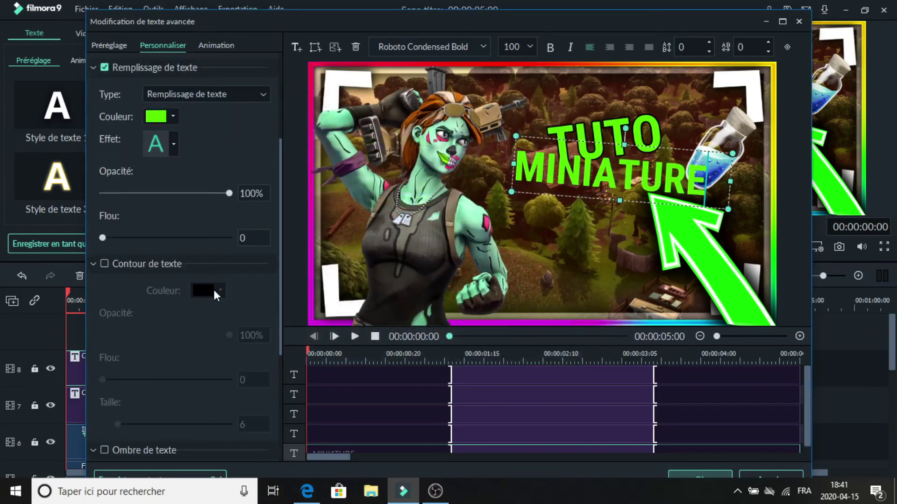
scroll(212, 280, up, 3)
click(173, 233)
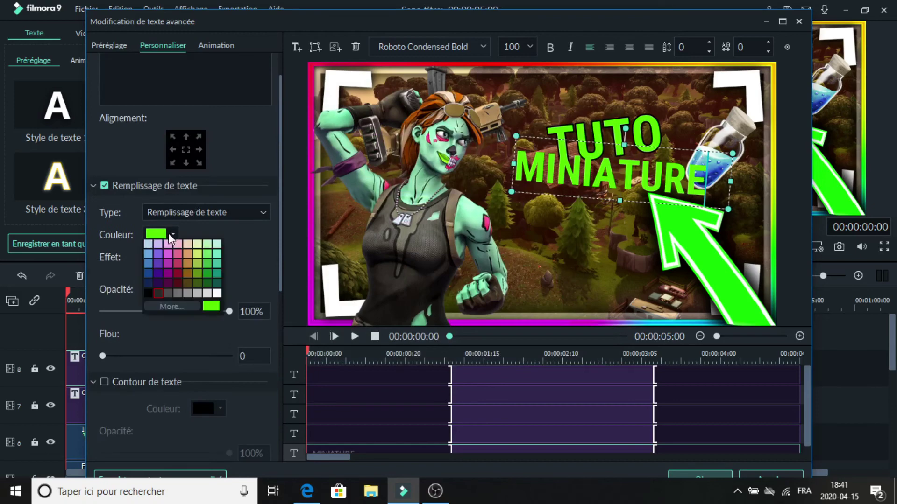
click(172, 307)
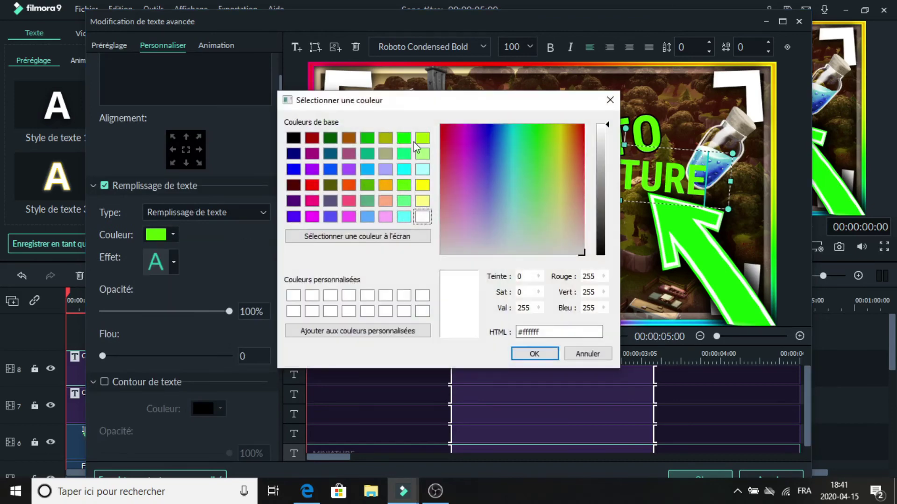
click(404, 138)
click(533, 354)
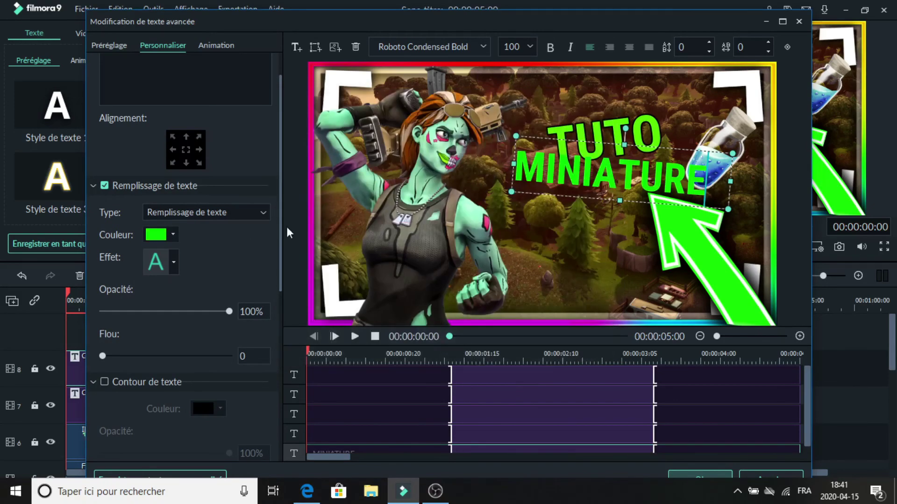
Step: Try several basic colours for the MINIATURE text's fill and apply the violet-blue #5555ff
click(172, 234)
click(189, 308)
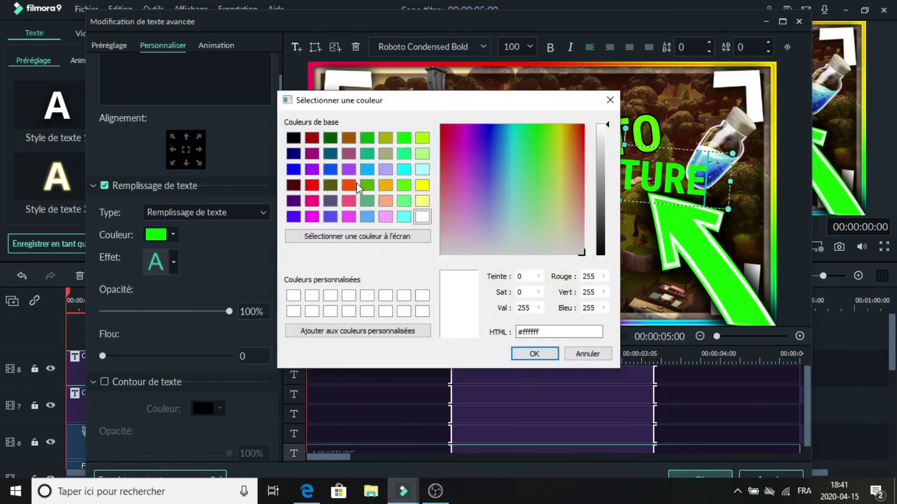
click(311, 185)
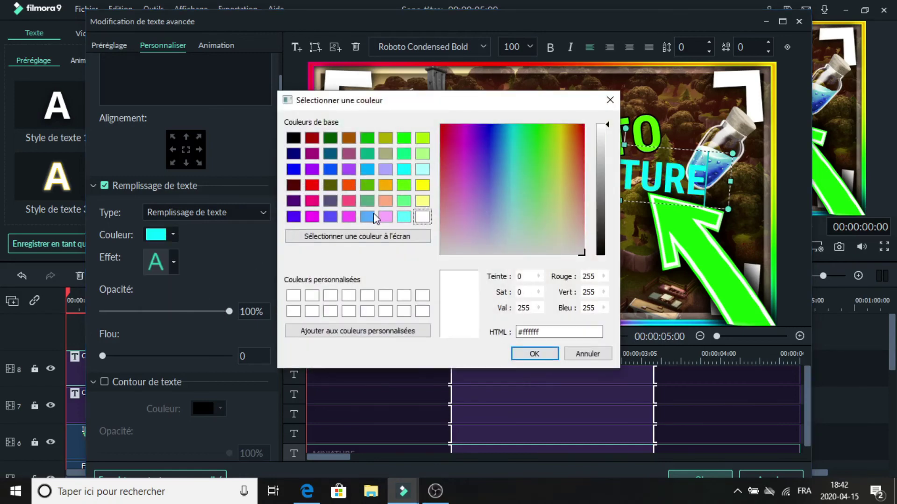
click(373, 218)
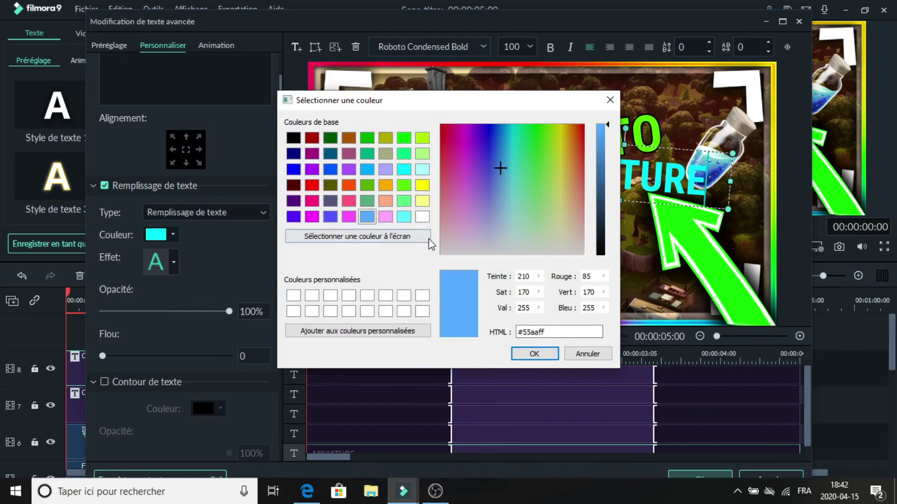
click(368, 172)
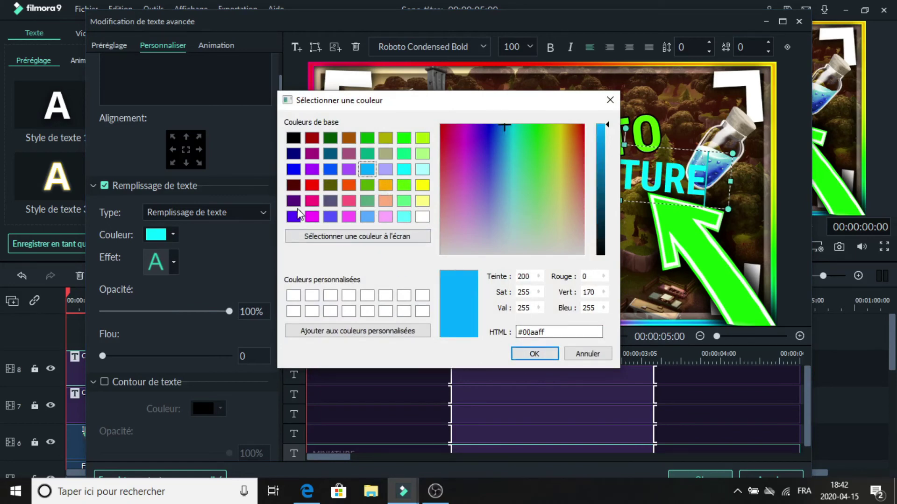
click(331, 217)
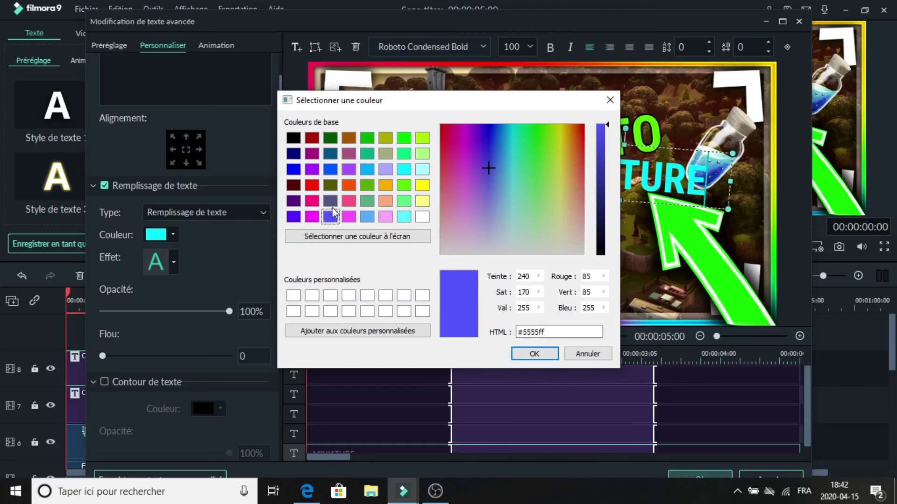
click(330, 201)
click(335, 219)
click(534, 353)
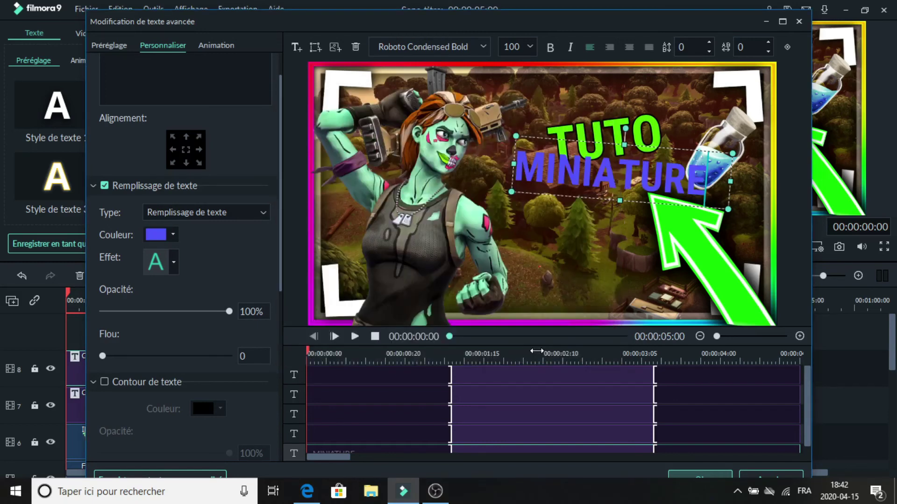
Step: Recolour the MINIATURE text's fill to the bright cyan basic colour
click(167, 236)
click(194, 315)
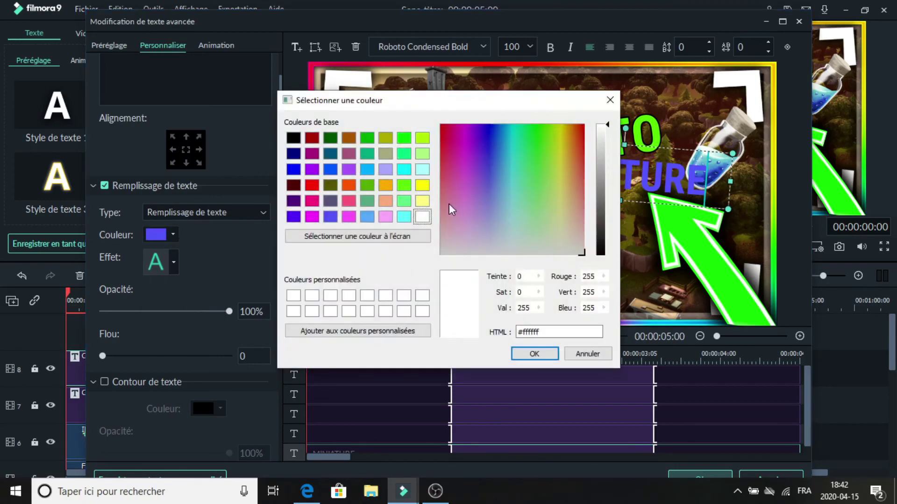
click(404, 170)
click(533, 353)
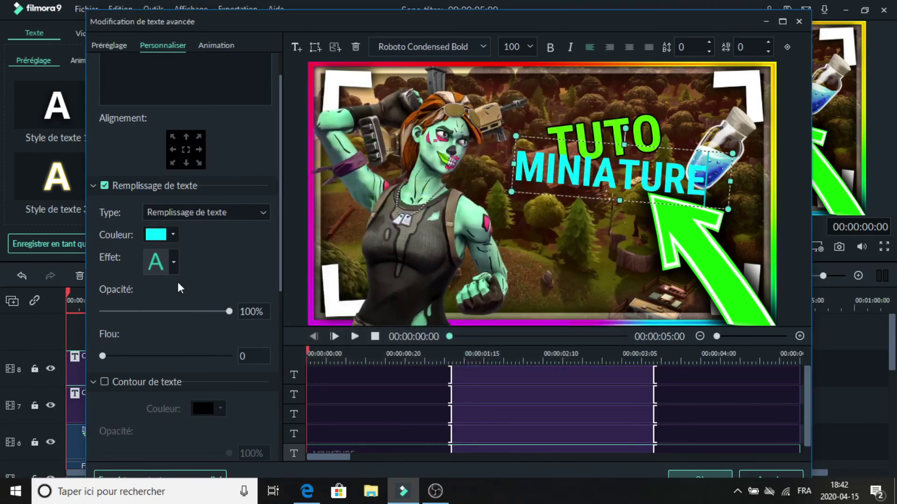
Step: Give the MINIATURE text a black outline of size 6 and apply the title's text changes
scroll(177, 285, down, 2)
click(150, 305)
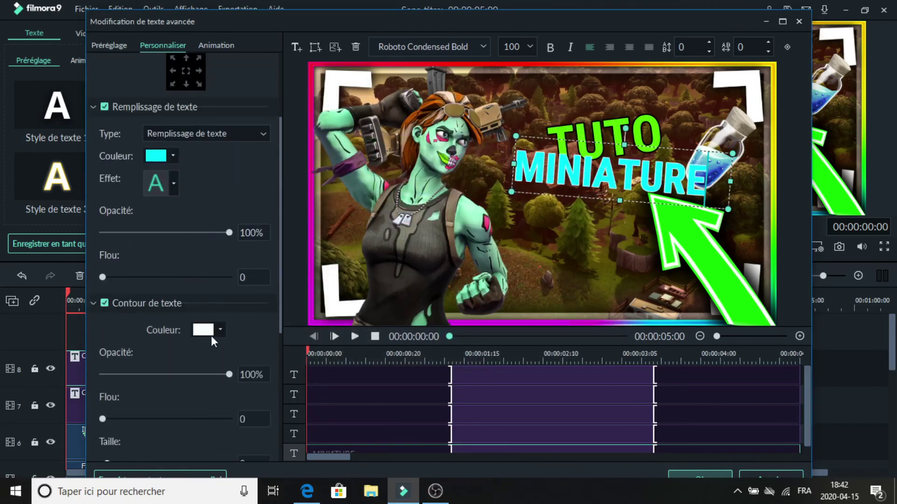
click(211, 334)
click(197, 388)
scroll(126, 420, down, 1)
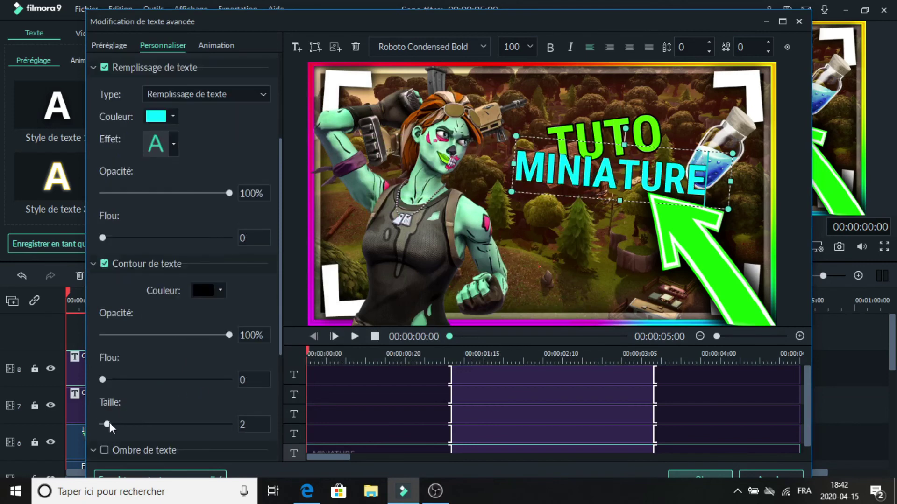
drag(110, 422, 120, 424)
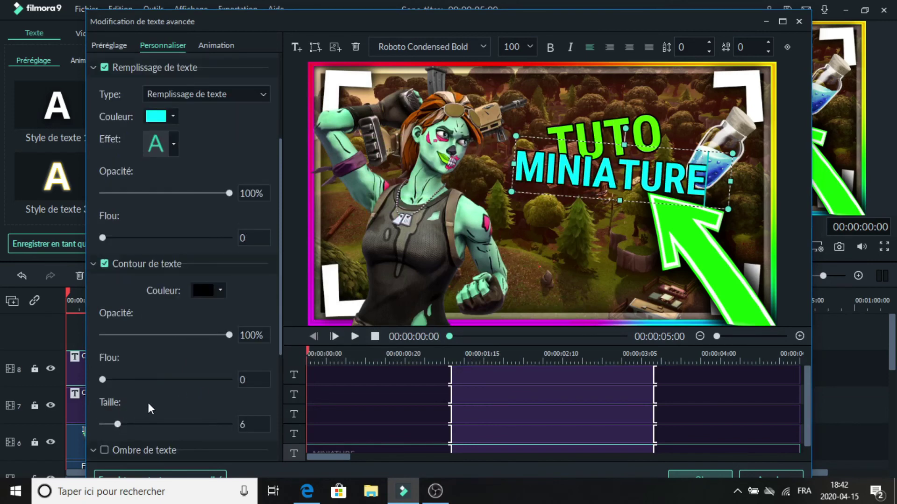
scroll(152, 404, up, 4)
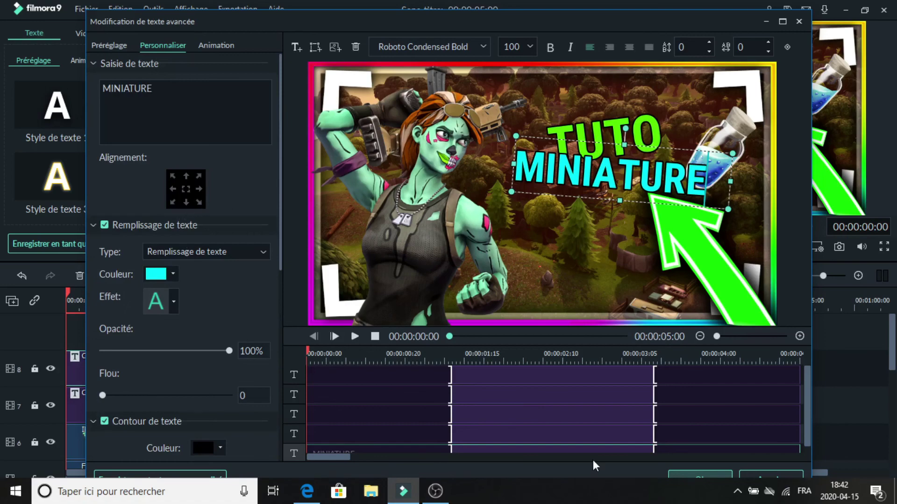
click(714, 472)
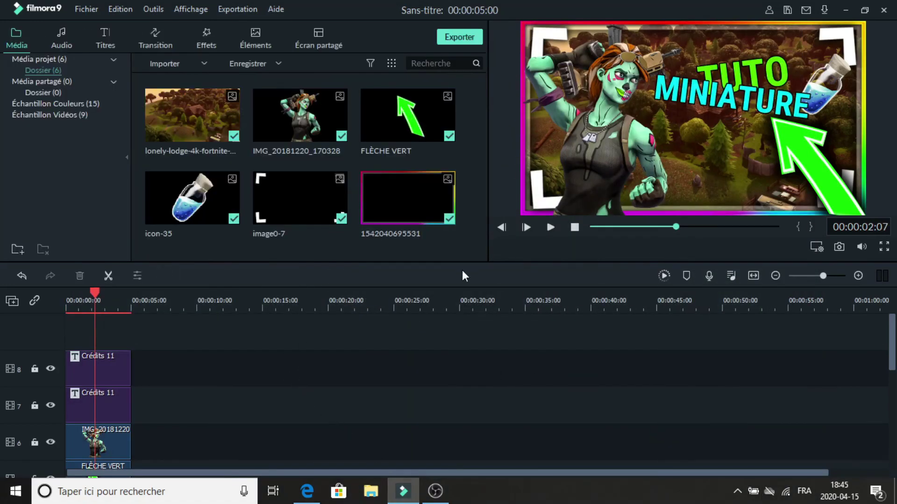
Step: Move the potion image slightly up and inward so it sits close beside the TUTO title, above the end of MINIATURE
scroll(129, 397, down, 2)
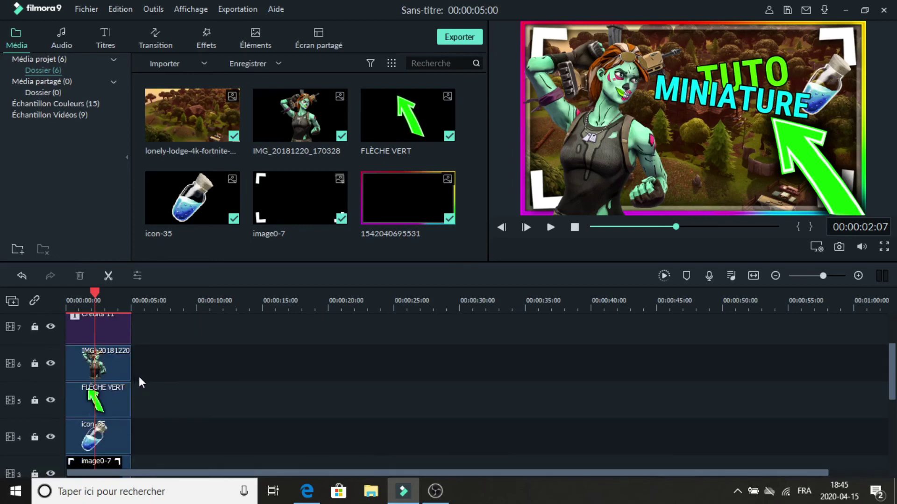
click(122, 429)
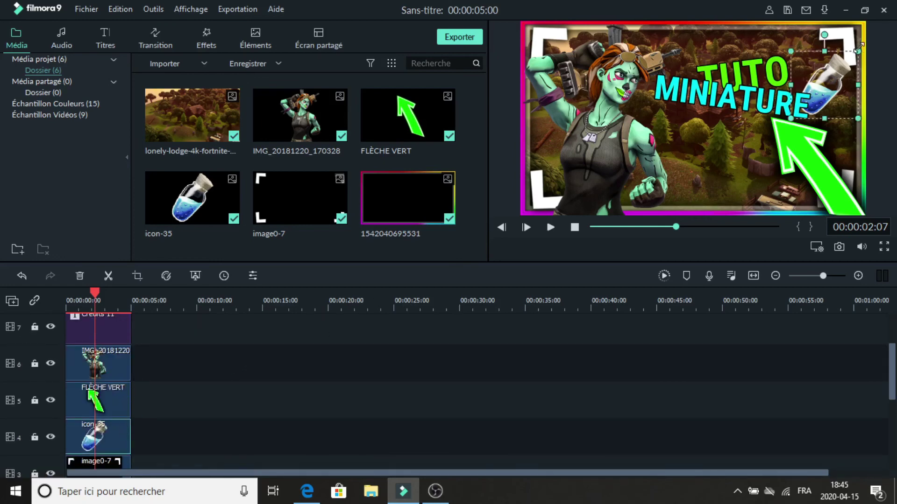
drag(859, 66, 814, 122)
click(118, 431)
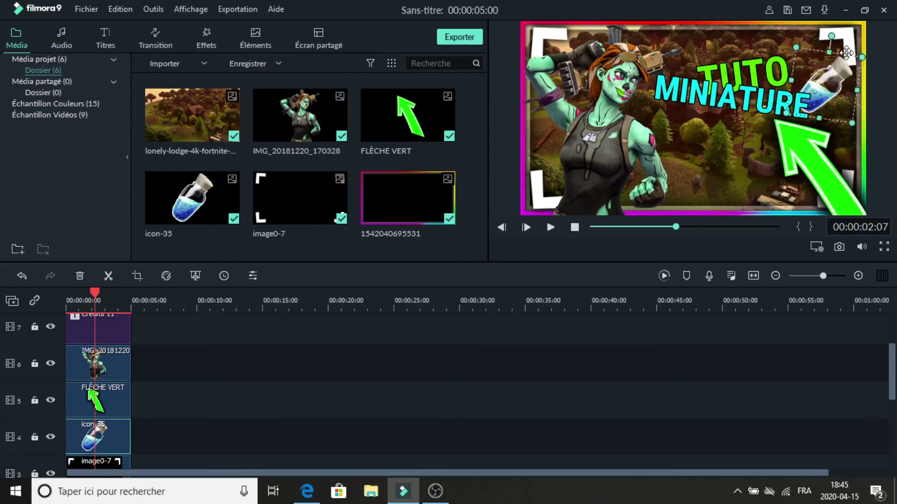
drag(845, 53, 824, 43)
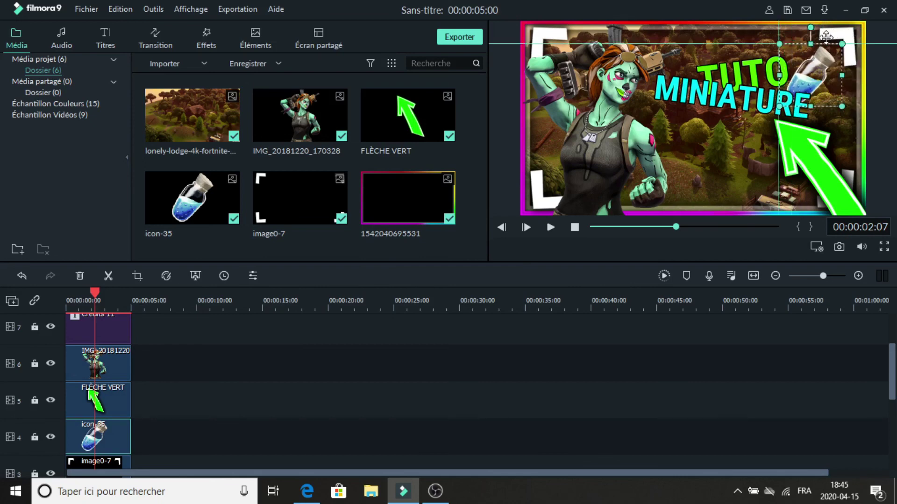
click(312, 360)
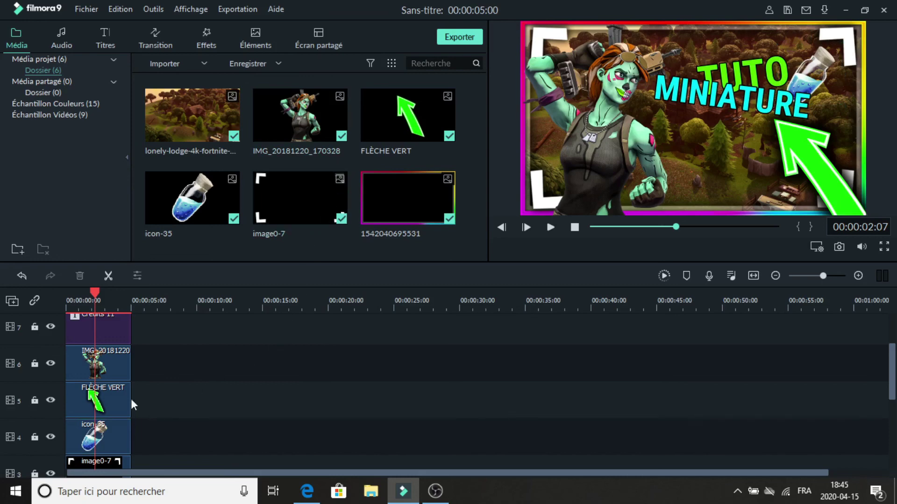
scroll(135, 401, up, 3)
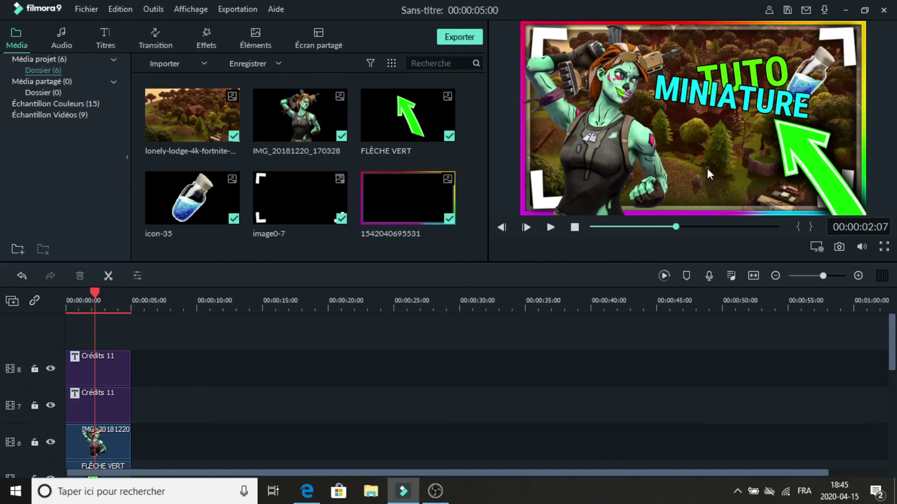
scroll(286, 405, down, 5)
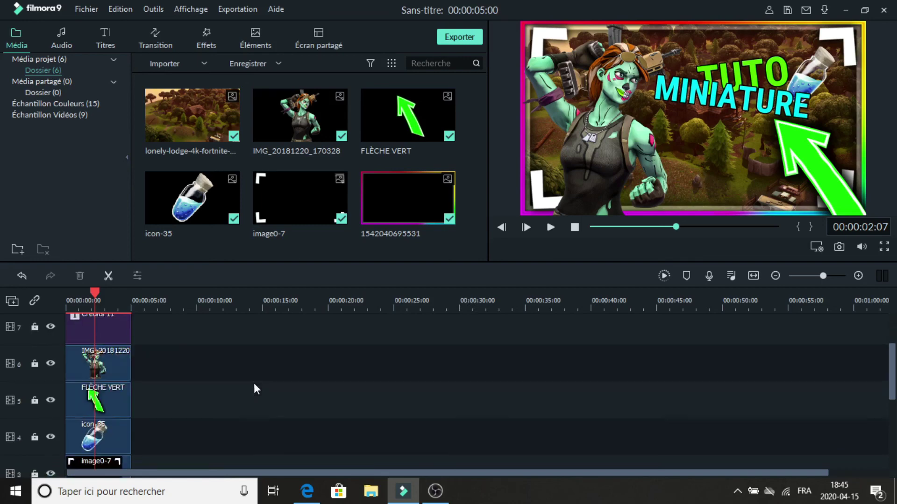
scroll(293, 357, up, 5)
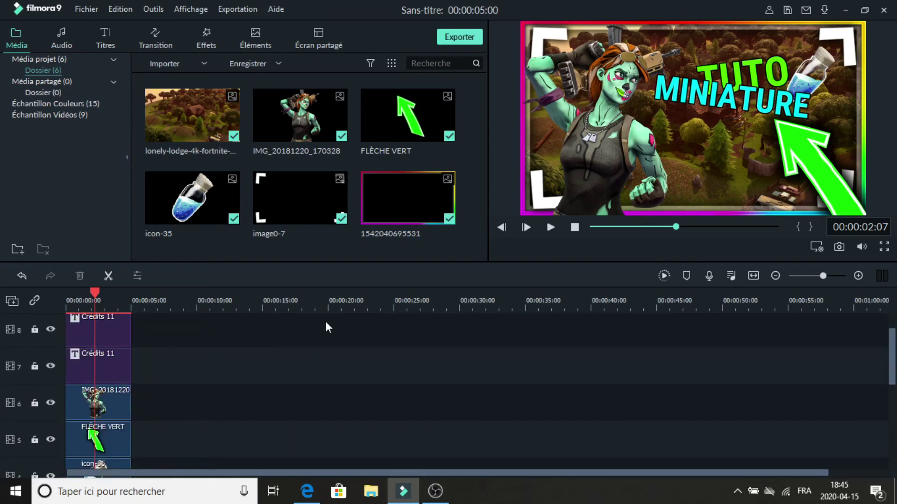
click(606, 160)
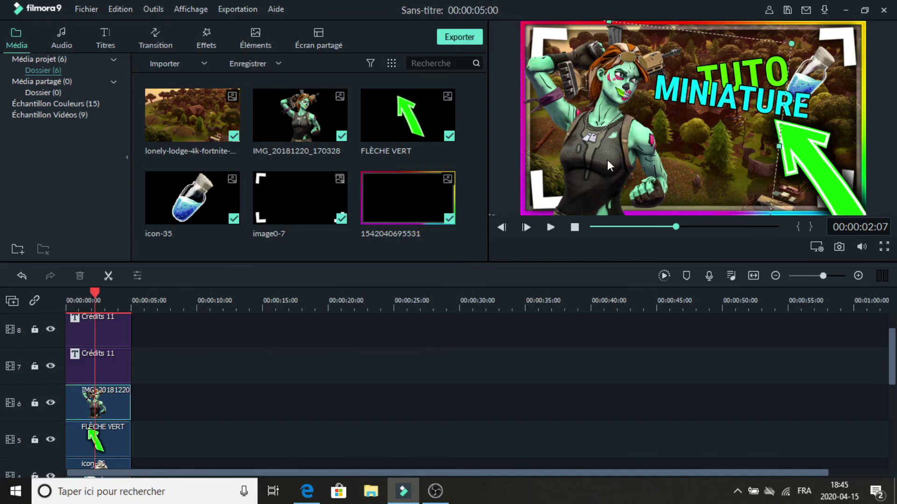
click(336, 367)
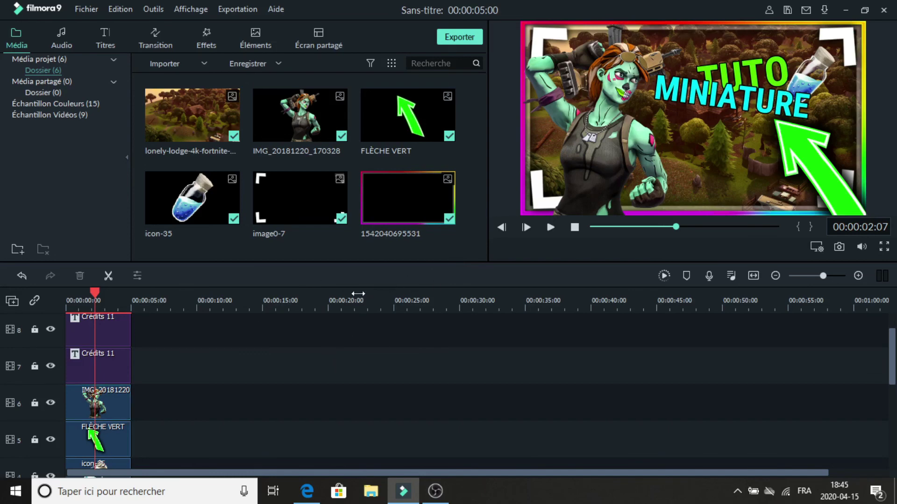